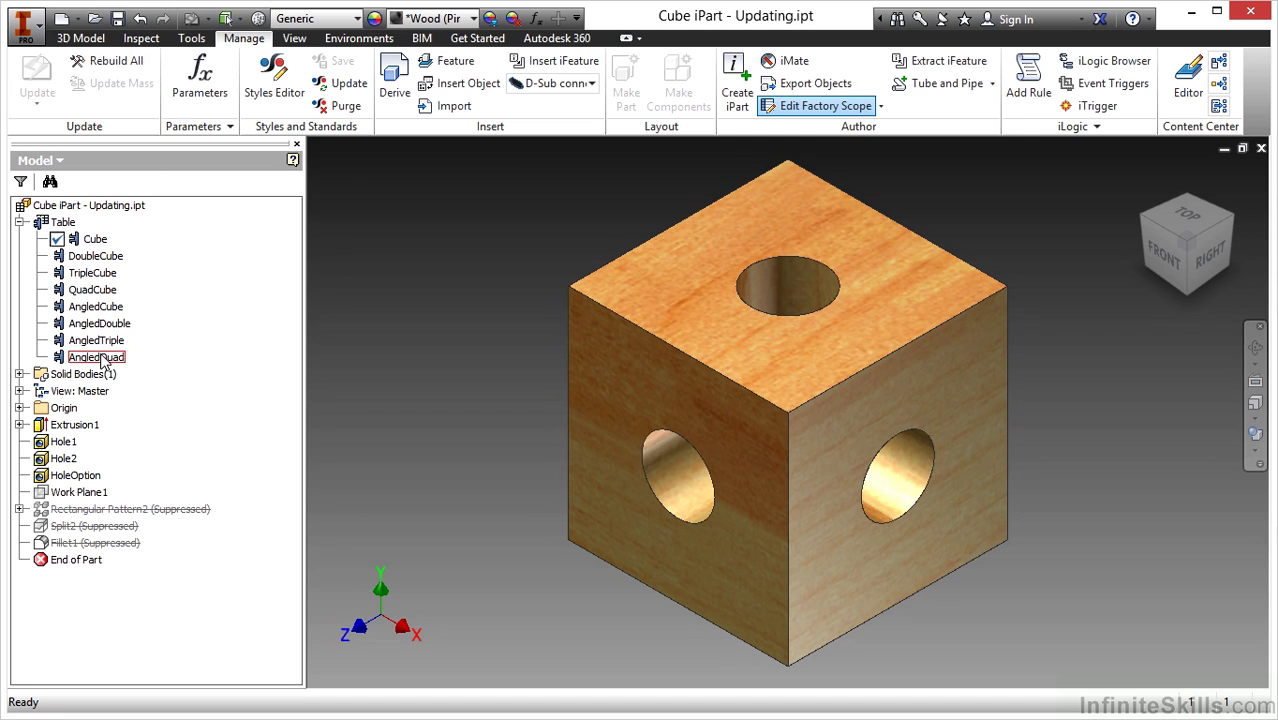
Create a new Standard.iam assembly and place Cube iPart - Updating.ipt from its member table.
click(61, 18)
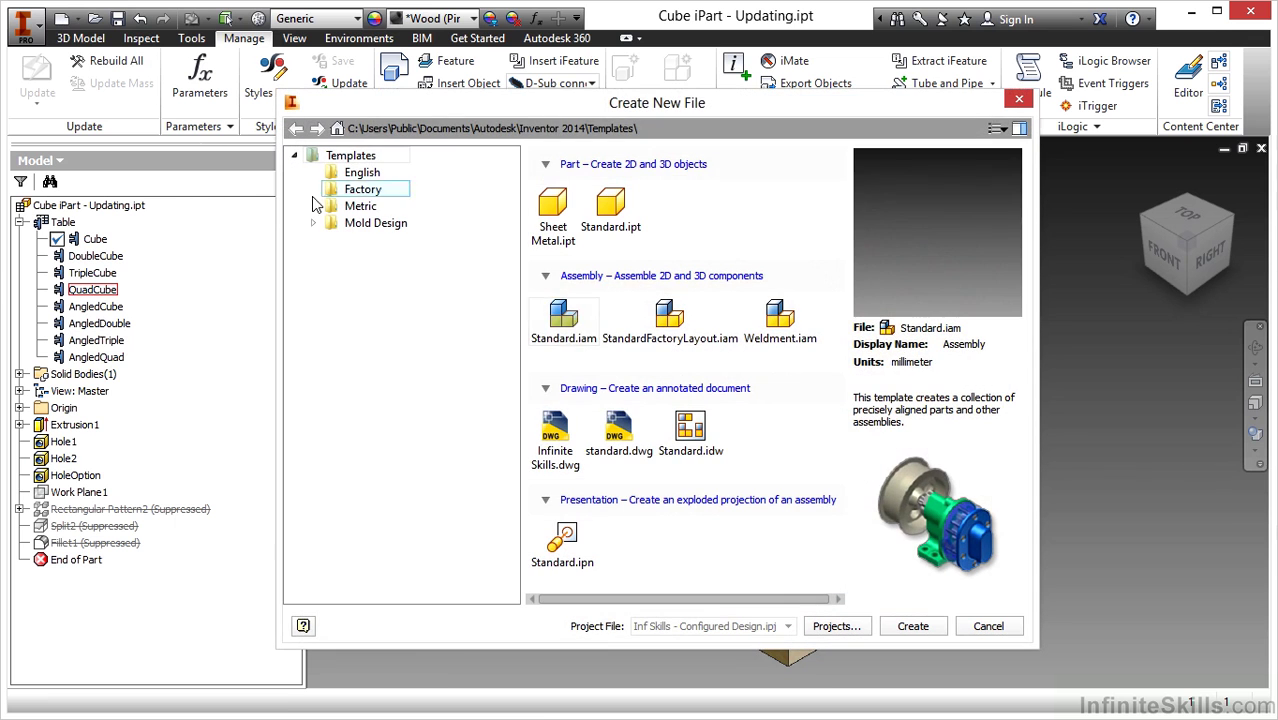
double_click(563, 330)
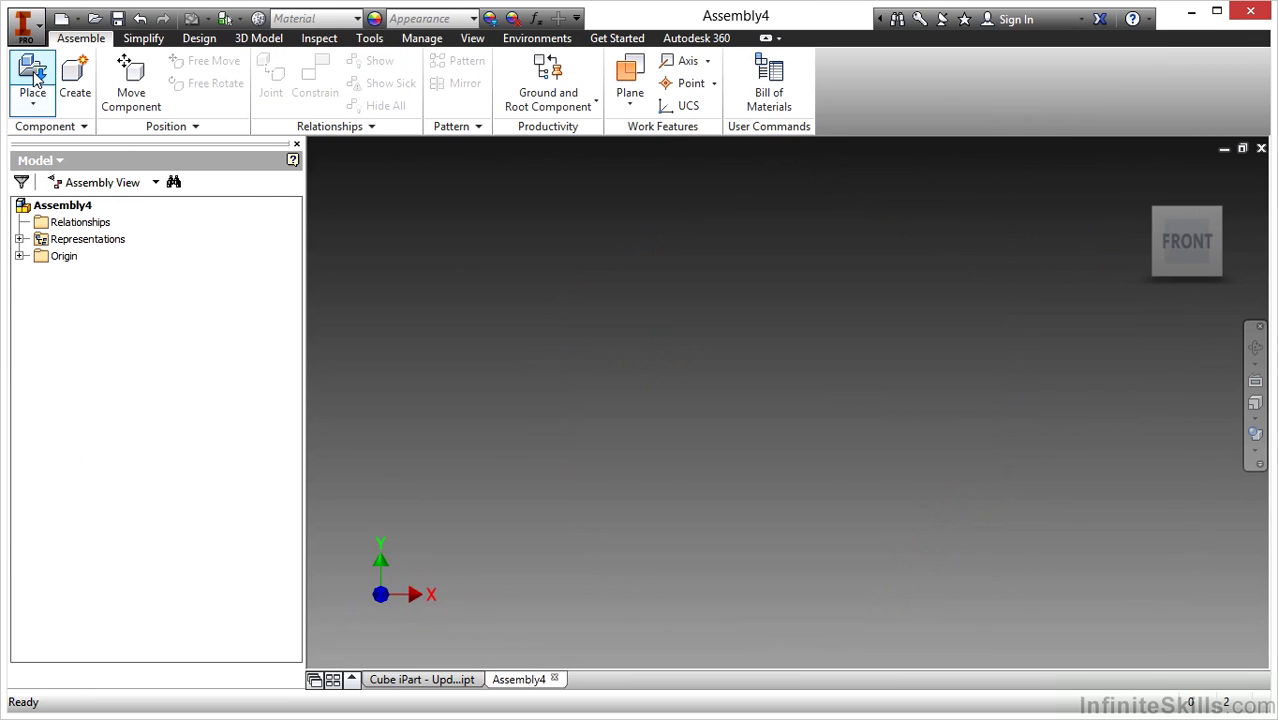
click(36, 80)
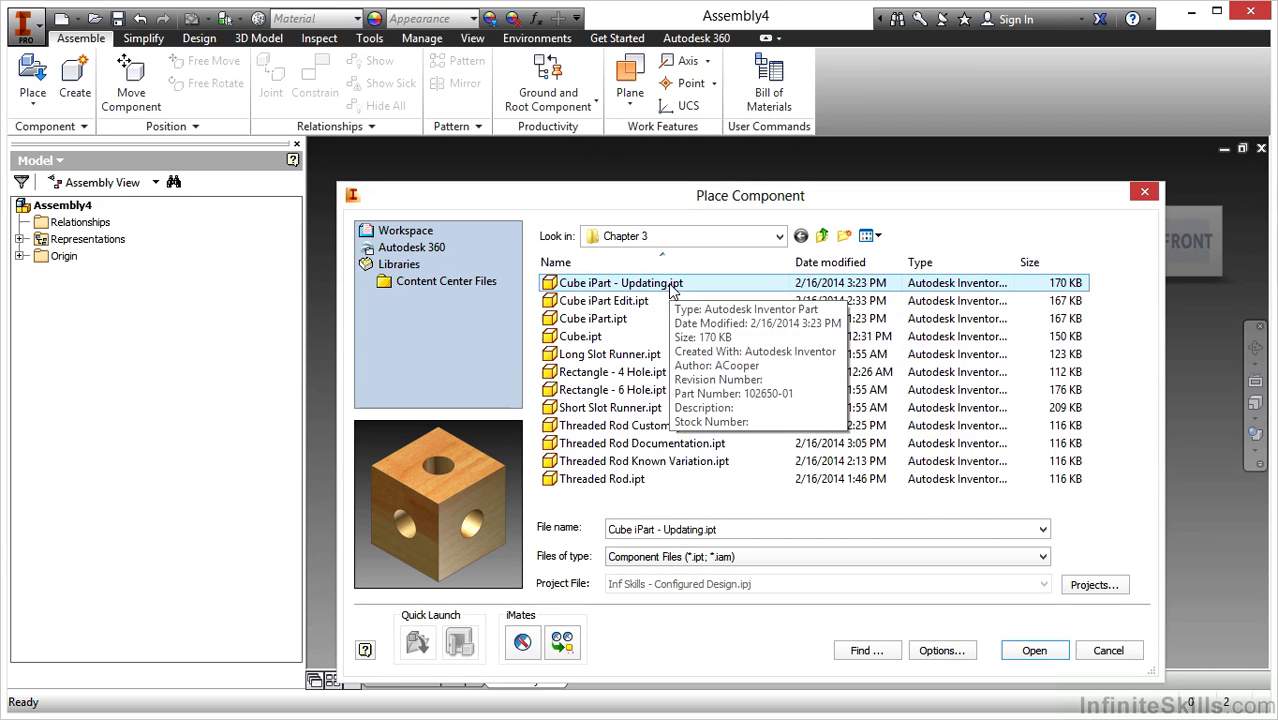
click(1015, 645)
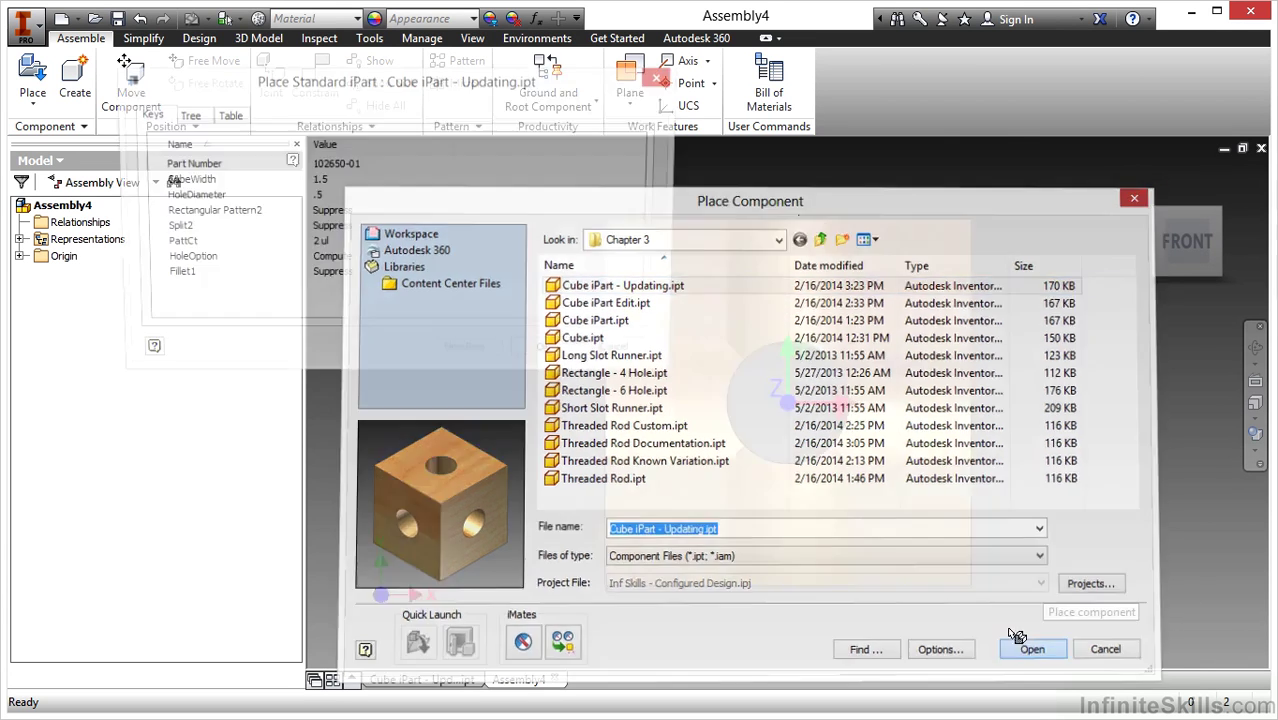
click(230, 114)
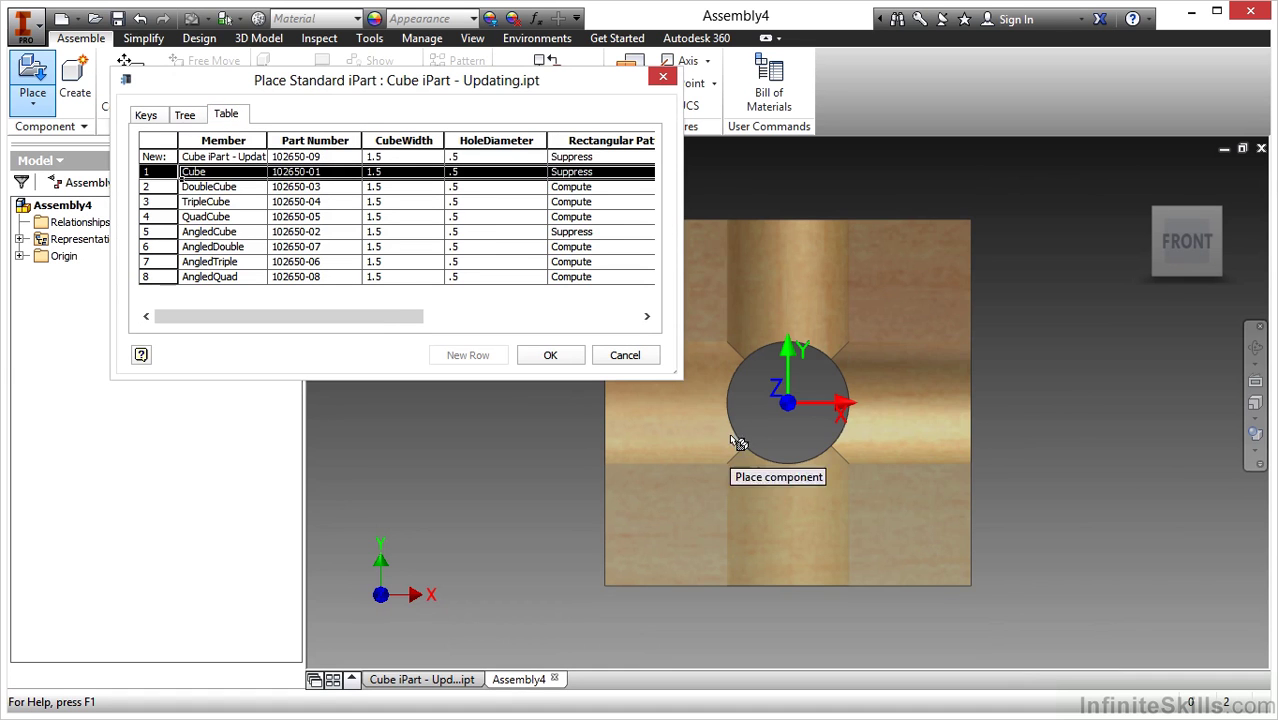
Place Cube grounded at the origin, then DoubleCube, TripleCube and QuadCube beside it.
right_click(813, 378)
click(930, 406)
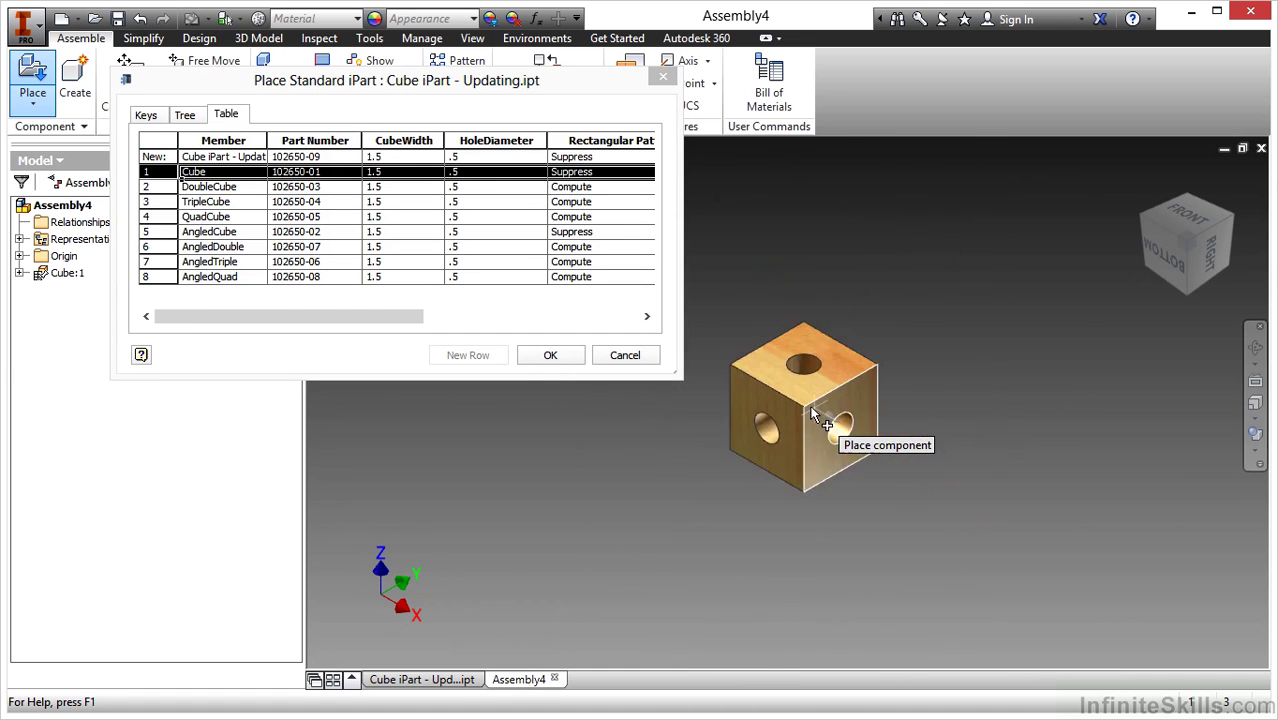
key(Down)
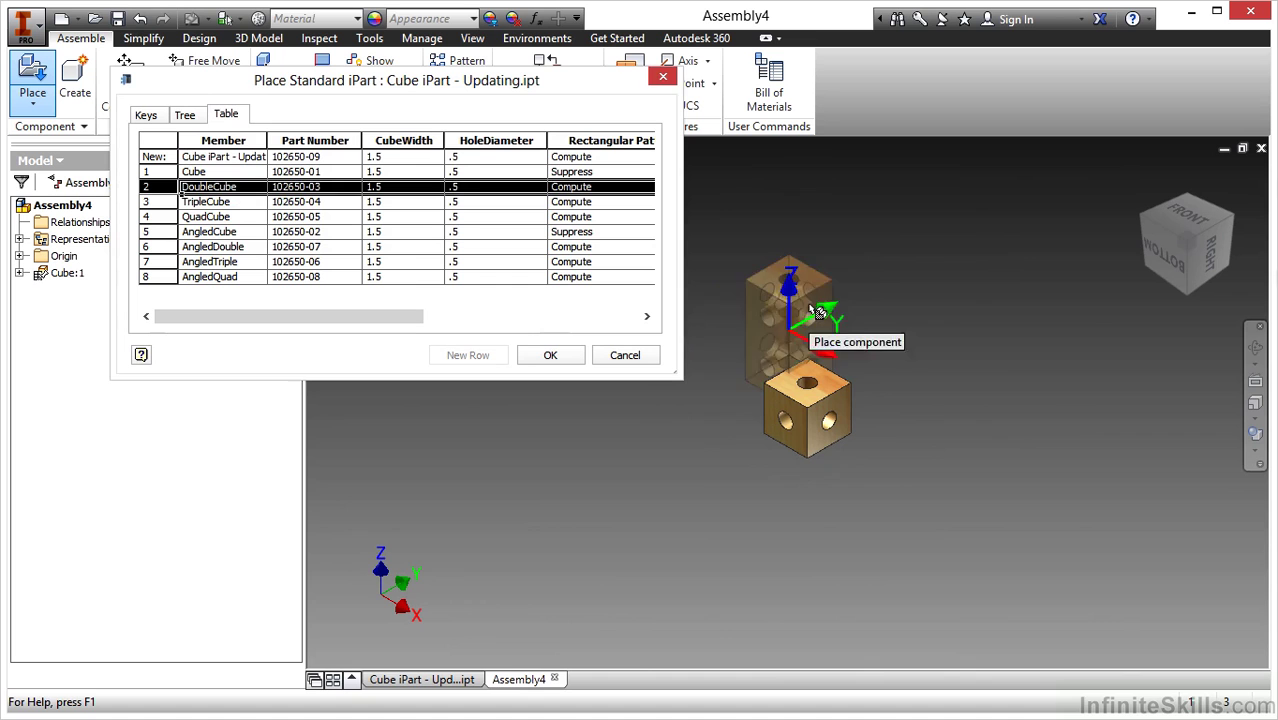
click(930, 346)
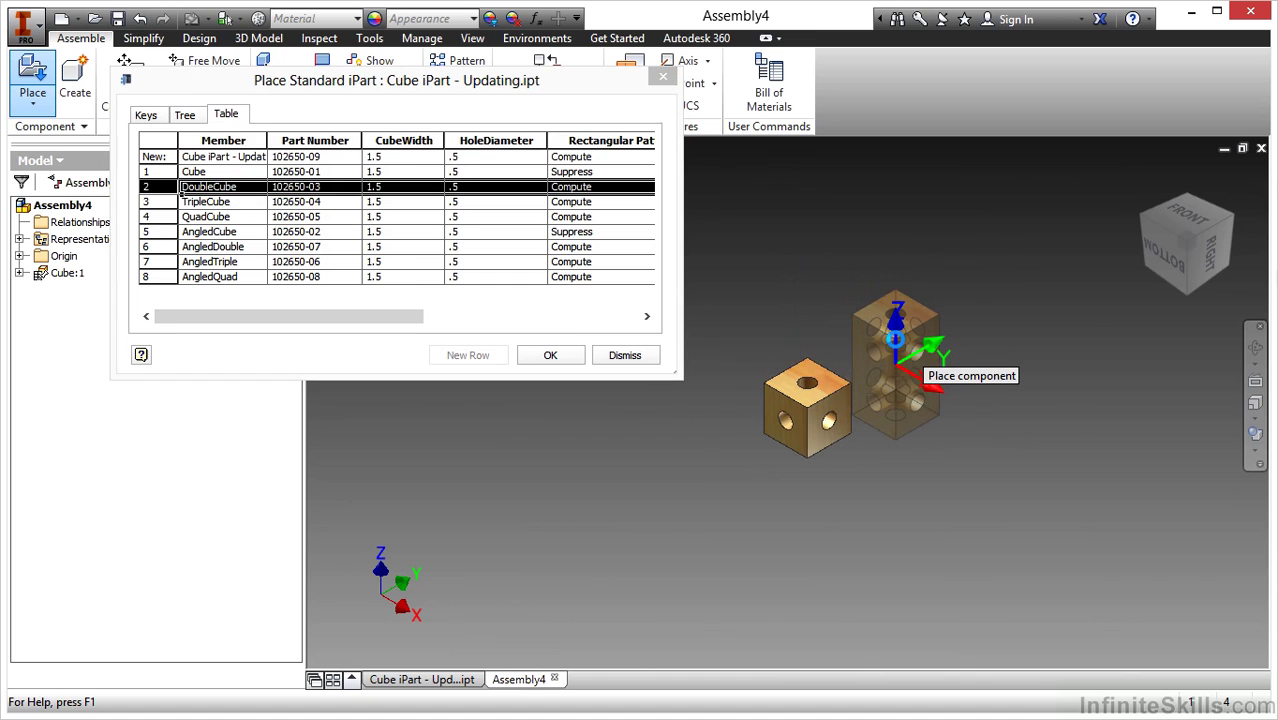
click(236, 204)
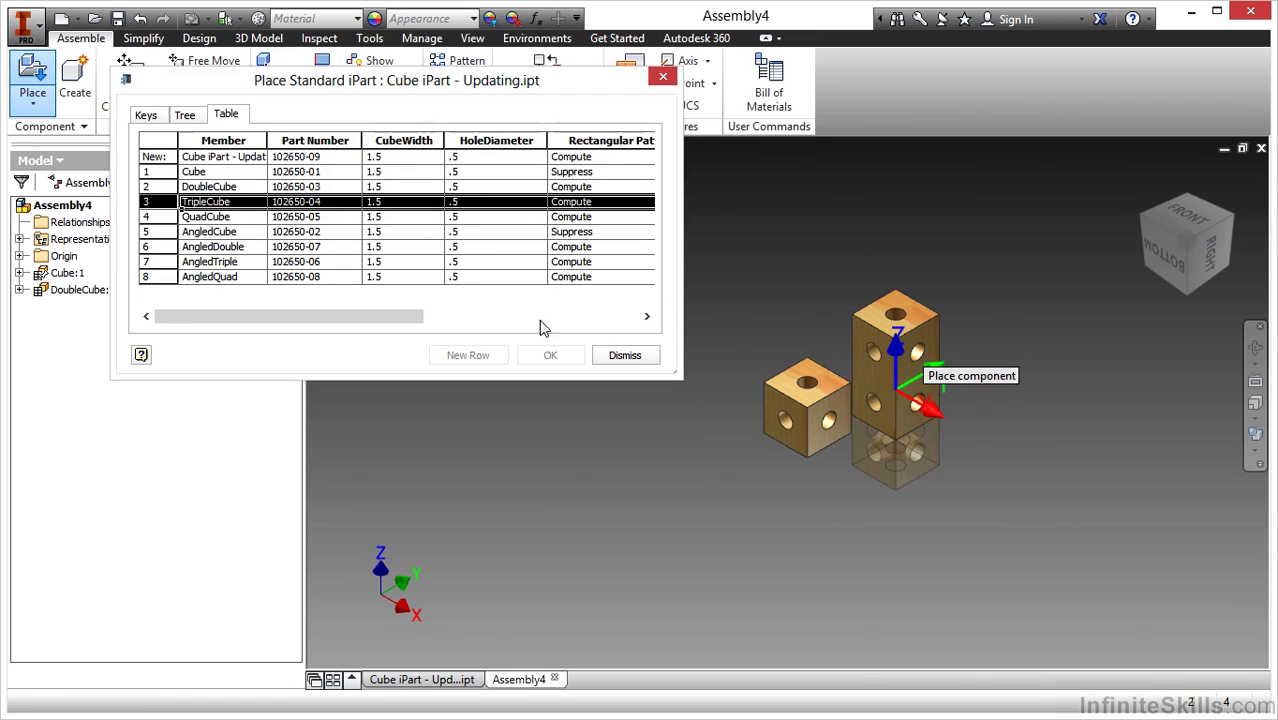
click(236, 217)
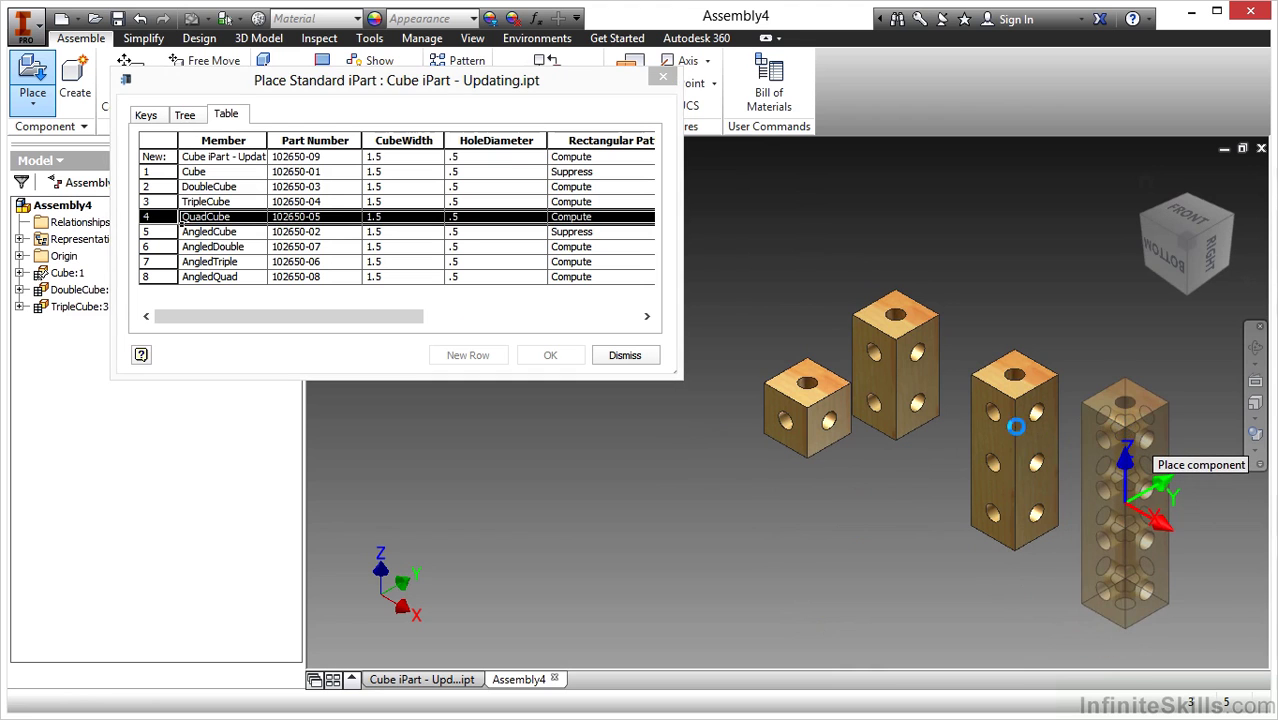
click(181, 231)
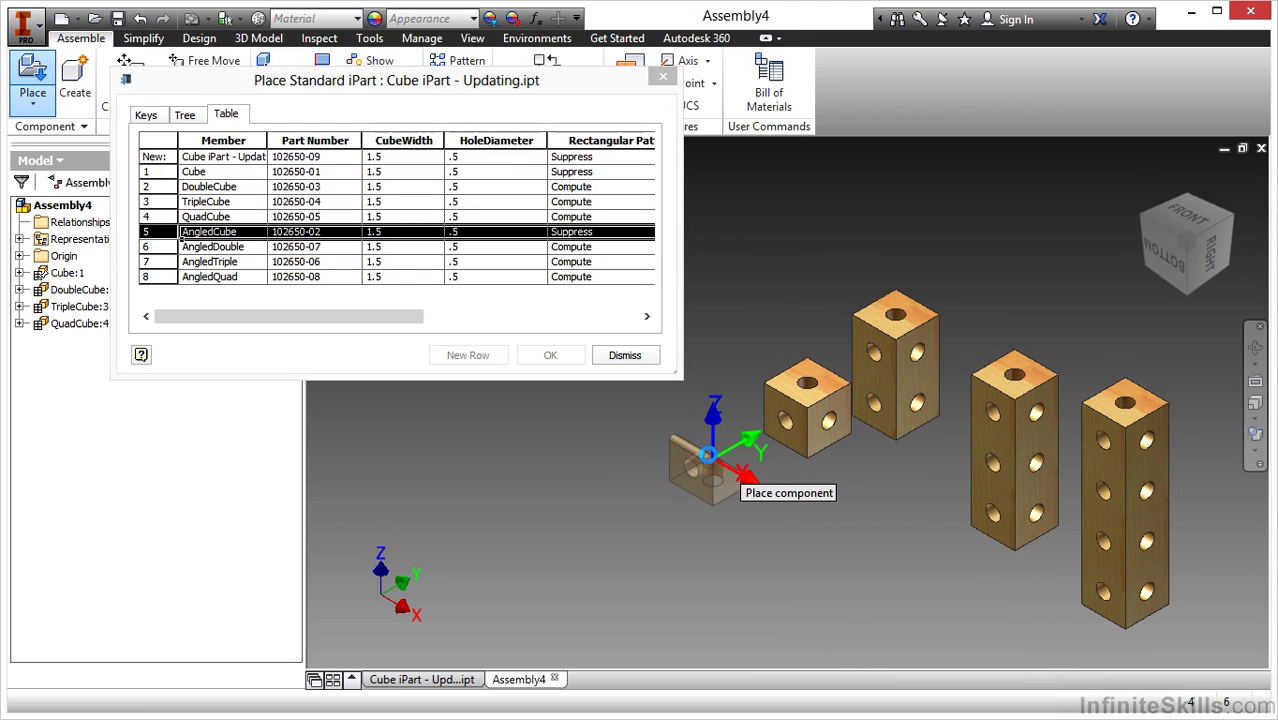
Place the AngledCube, AngledDouble, AngledTriple and AngledQuad members, then end placement.
click(707, 455)
click(249, 248)
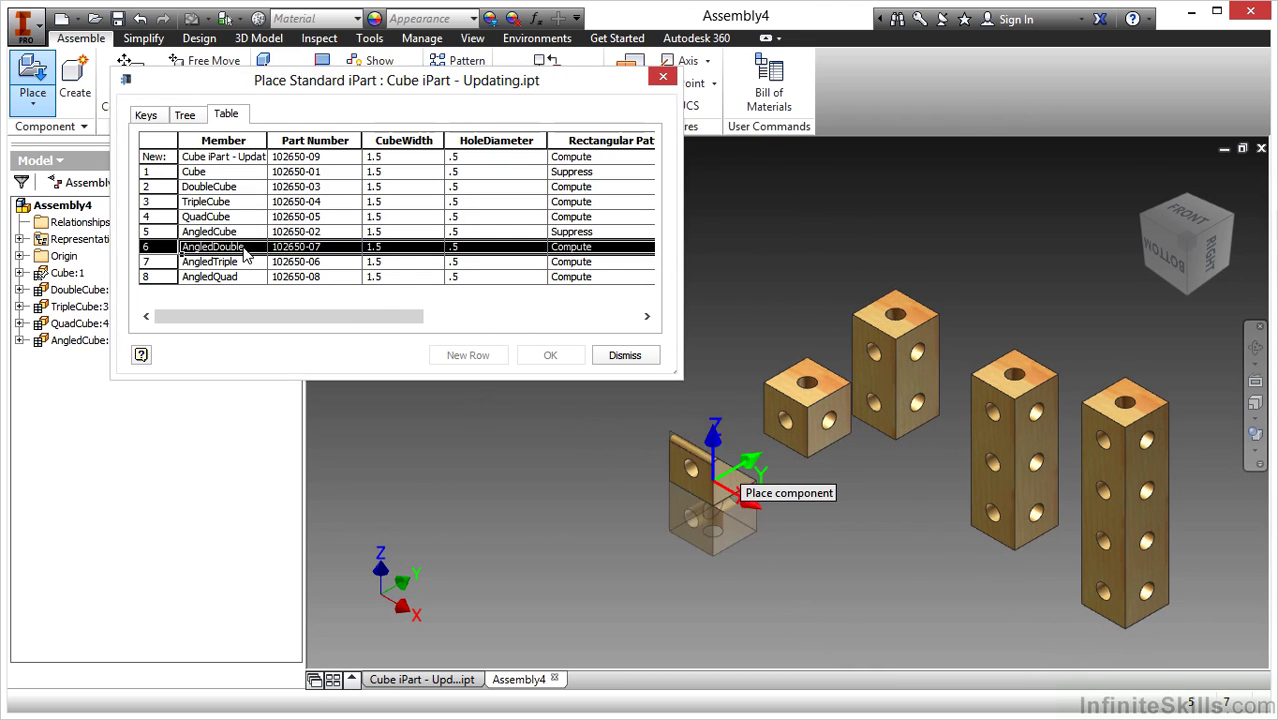
click(881, 491)
click(258, 263)
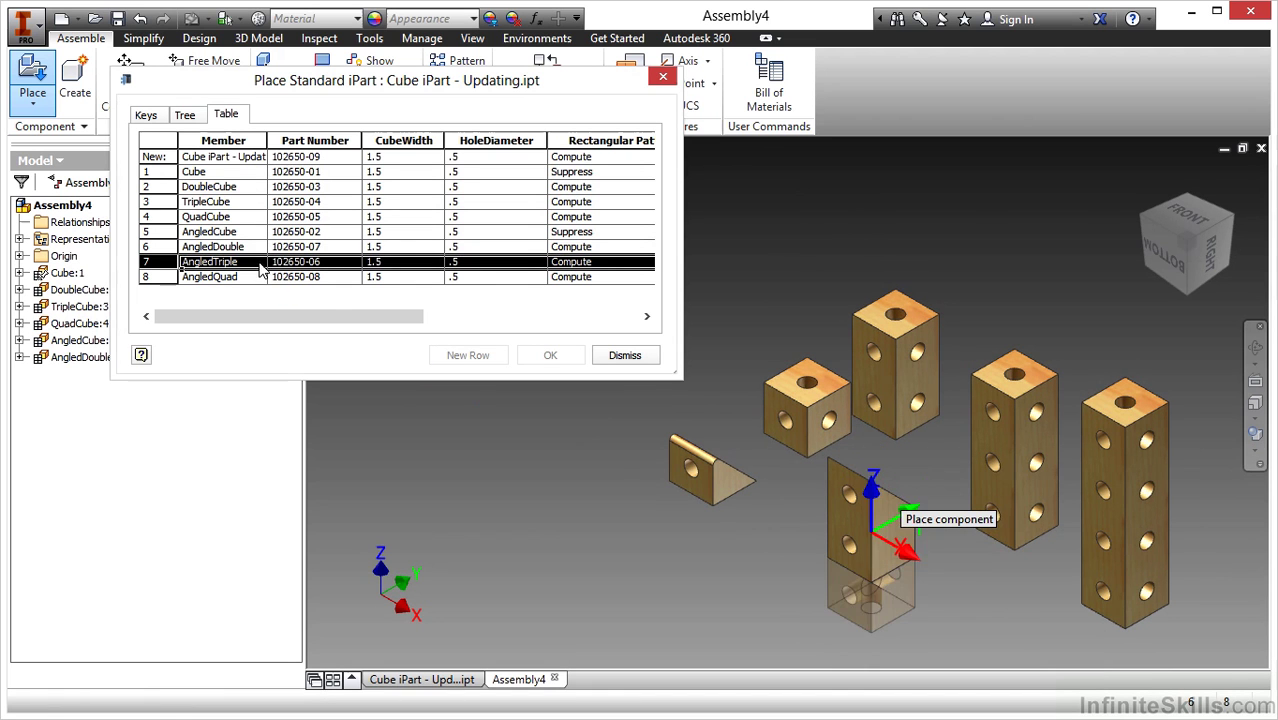
click(975, 552)
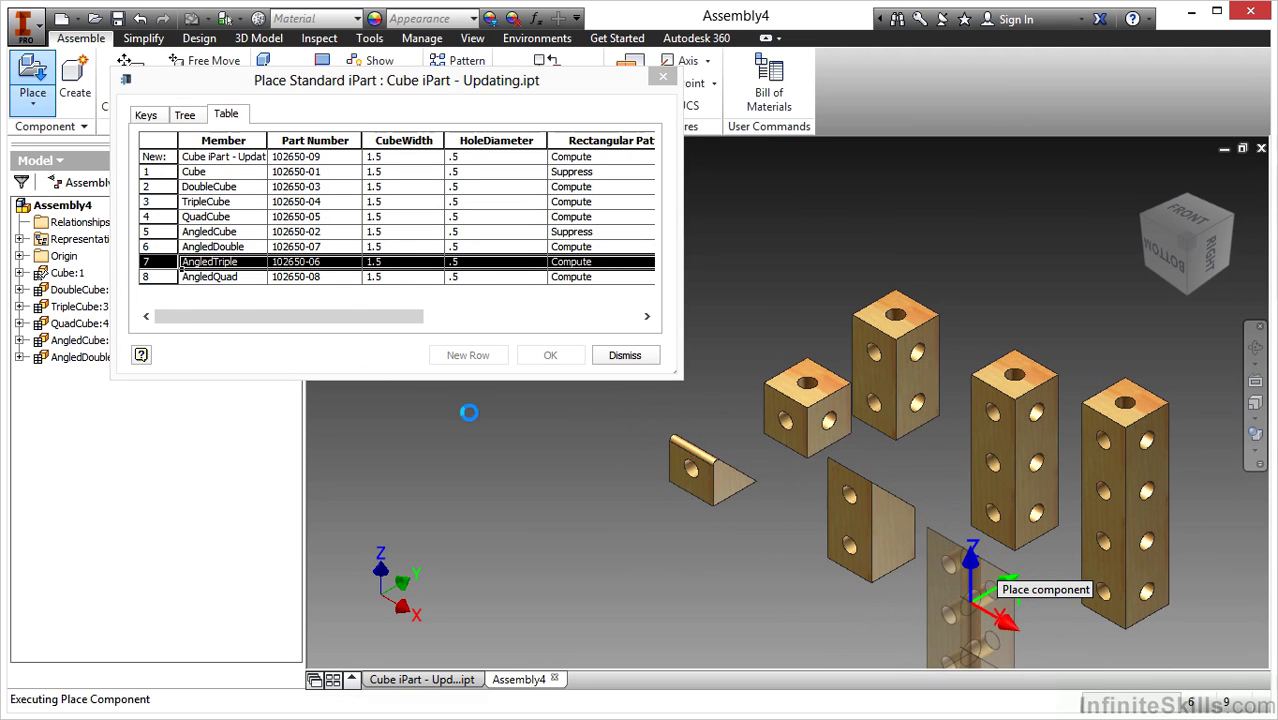
click(210, 277)
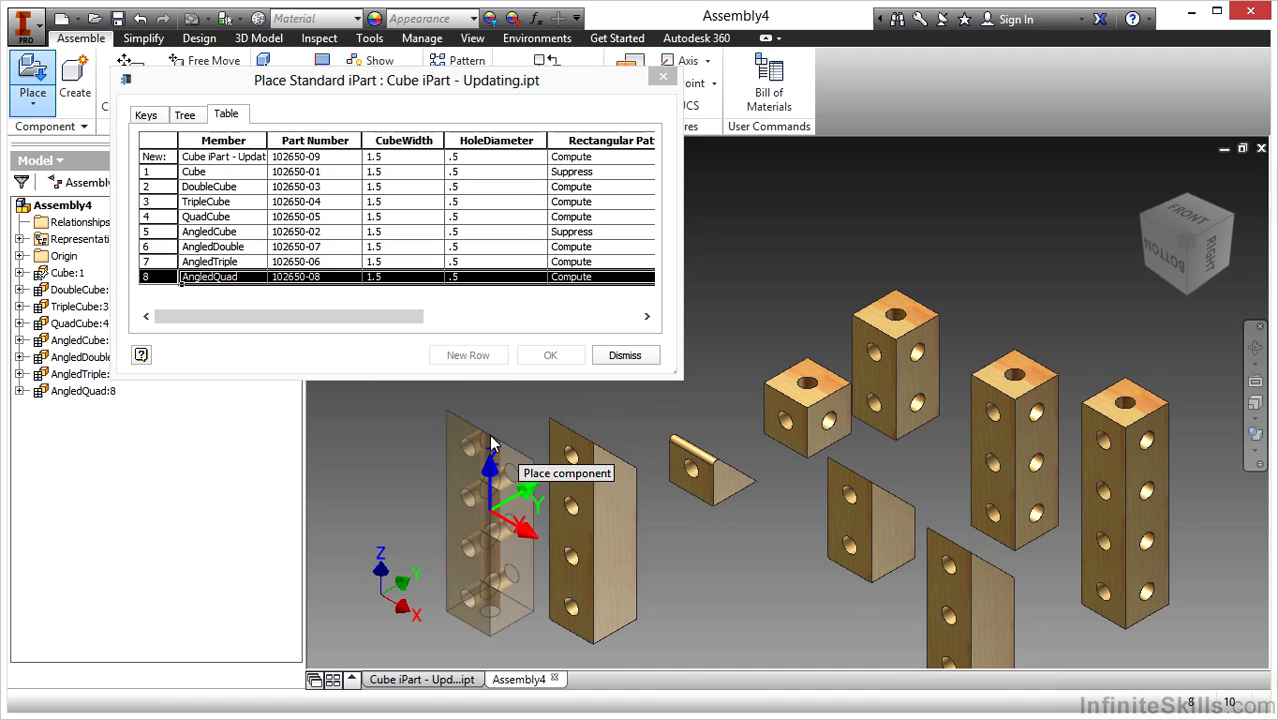
right_click(490, 443)
Finish placing the members and pan the assembly up and left in the view.
click(539, 488)
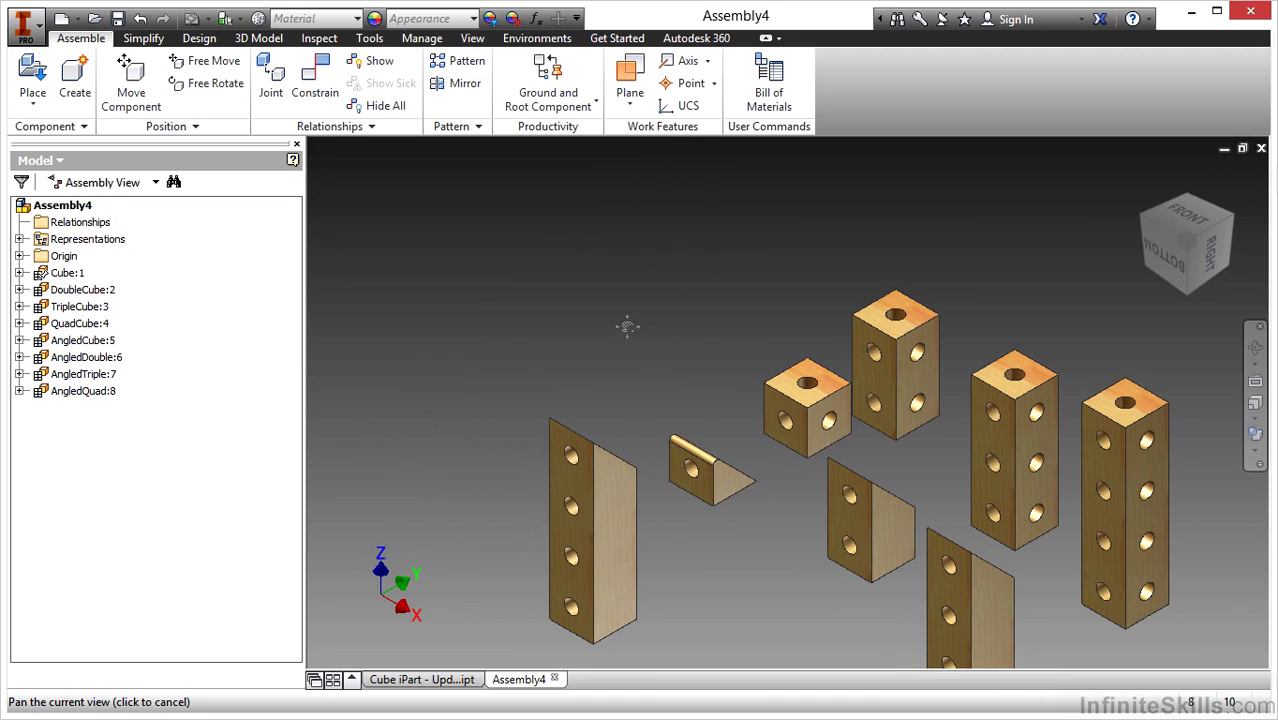
drag(627, 326, 522, 237)
key(Escape)
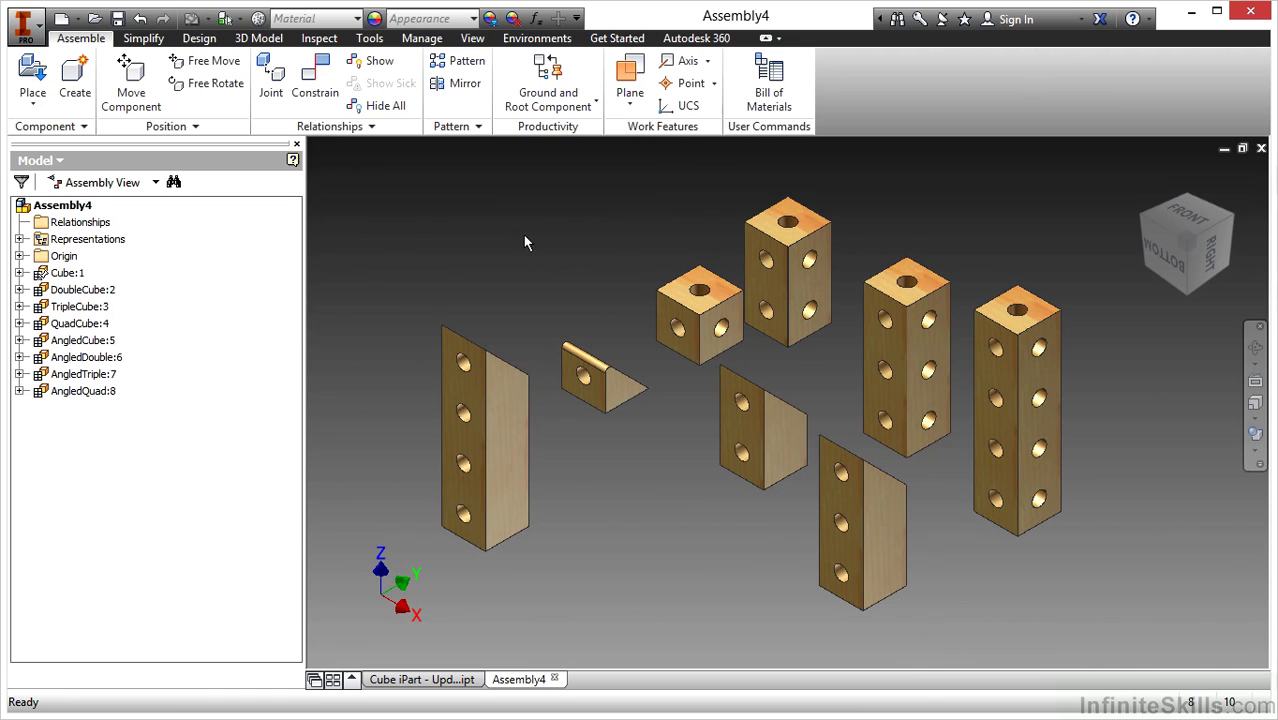
Switch the browser to Modeling View, checking Cube:1 and DoubleCube:2 before collapsing them.
click(19, 289)
click(19, 272)
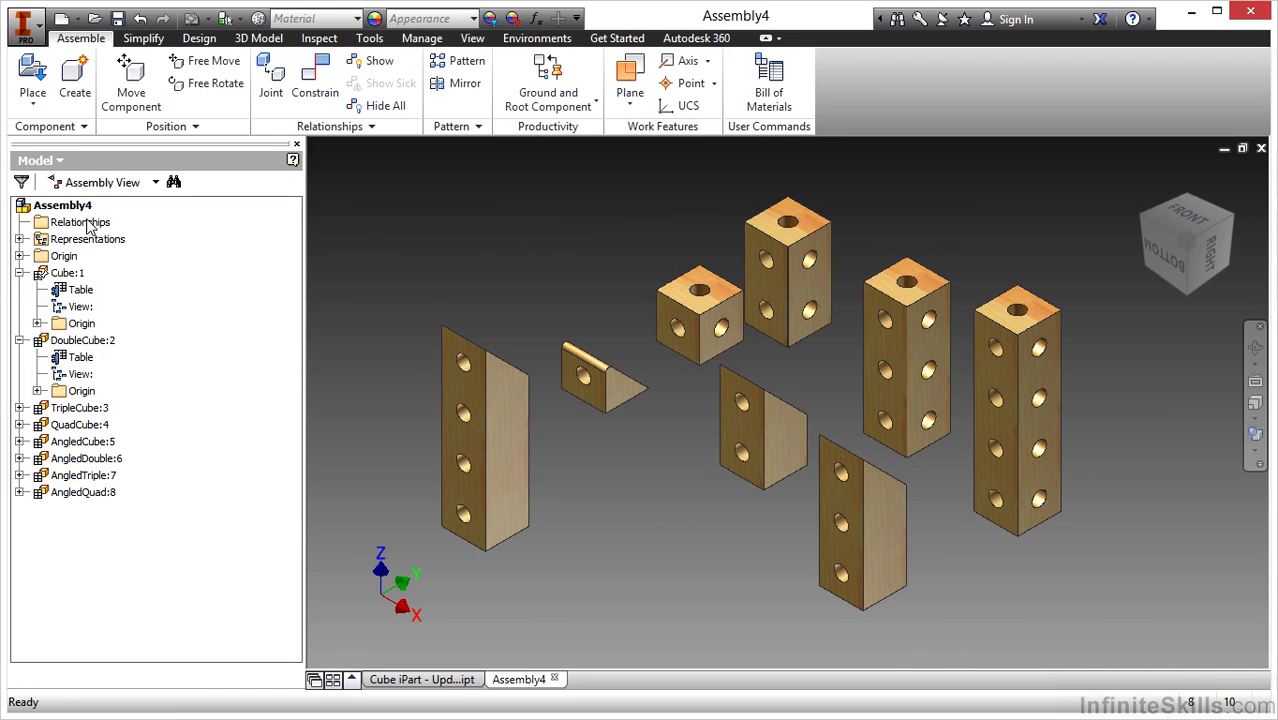
click(155, 182)
click(124, 205)
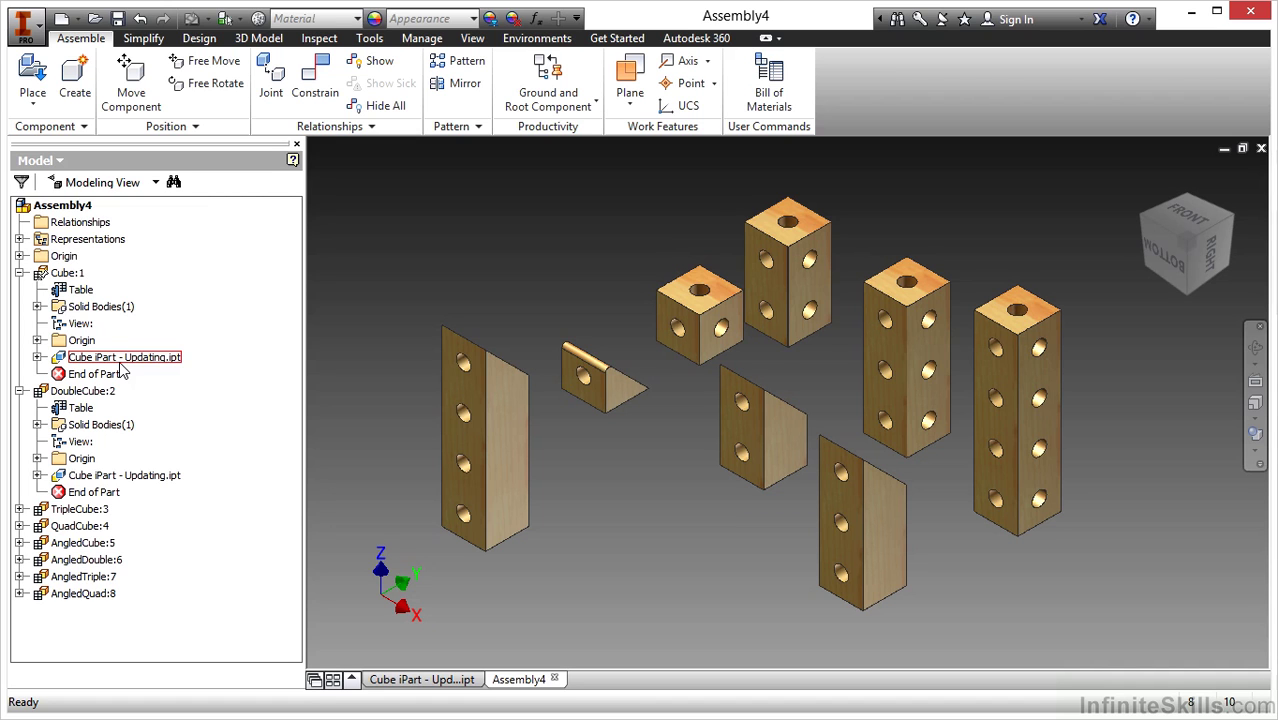
click(19, 273)
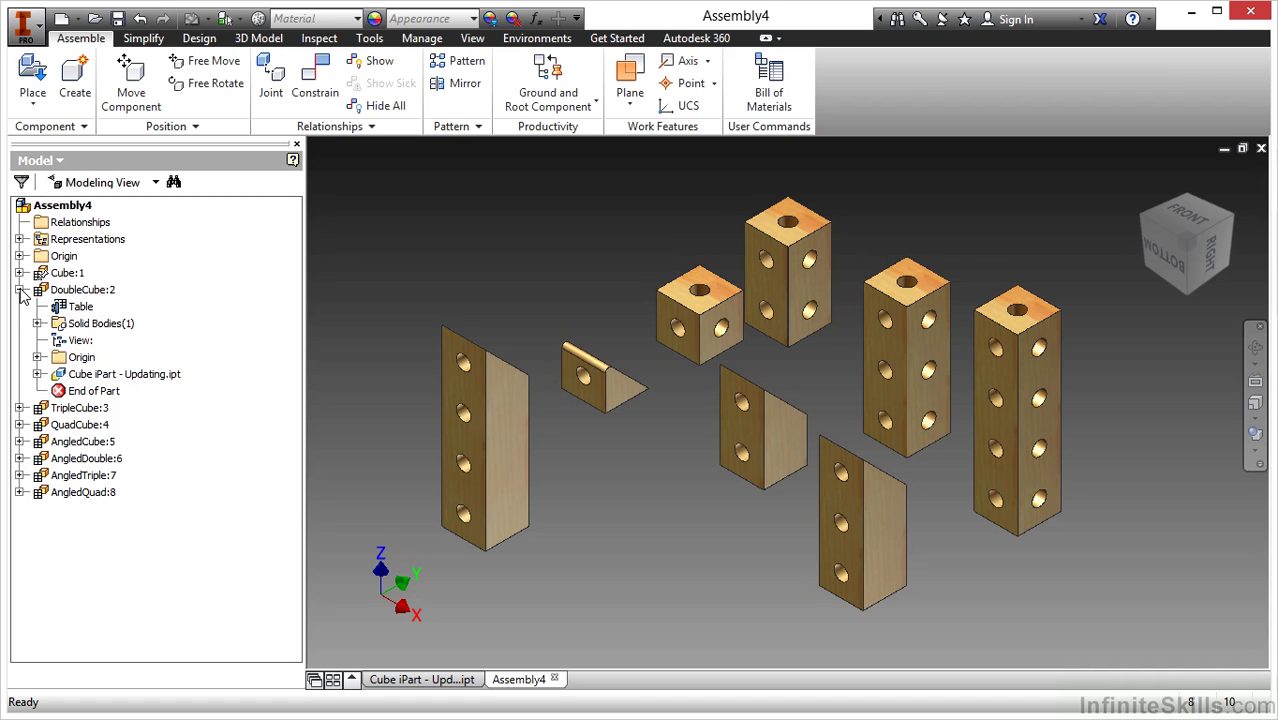
click(19, 290)
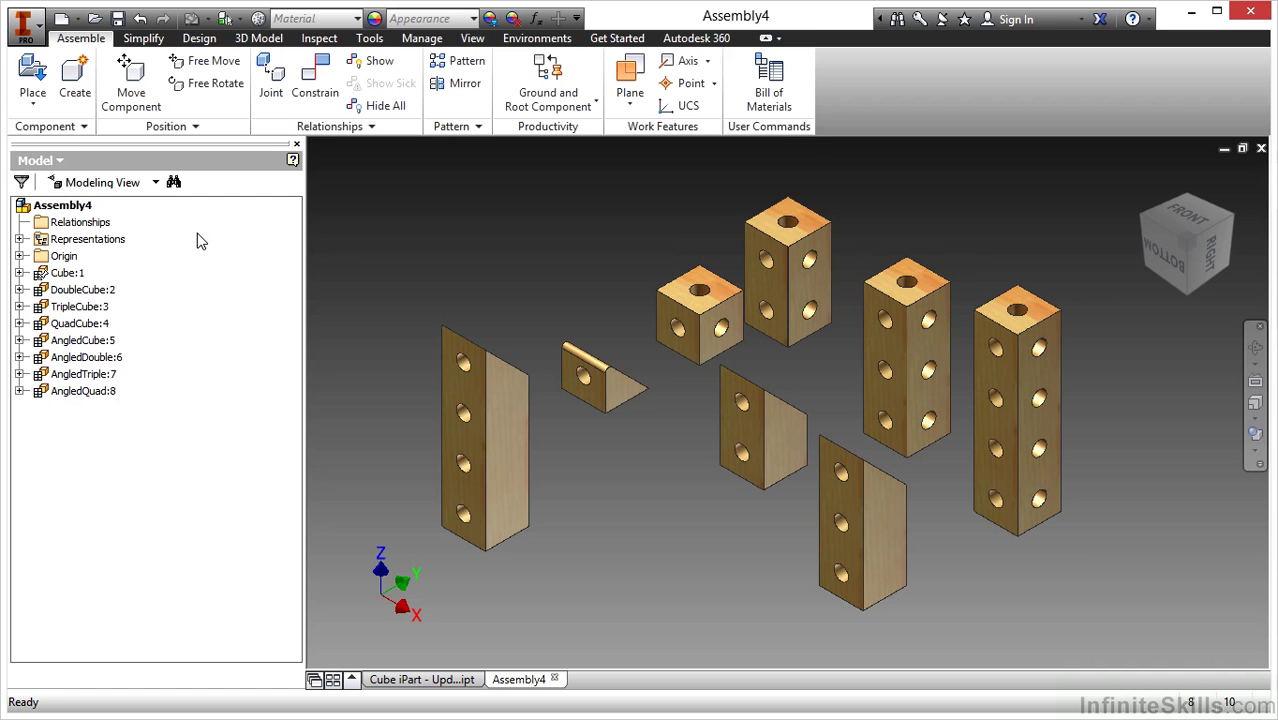
Look inside the Cube iPart - Updating folder in the Open dialog, then cancel.
click(95, 20)
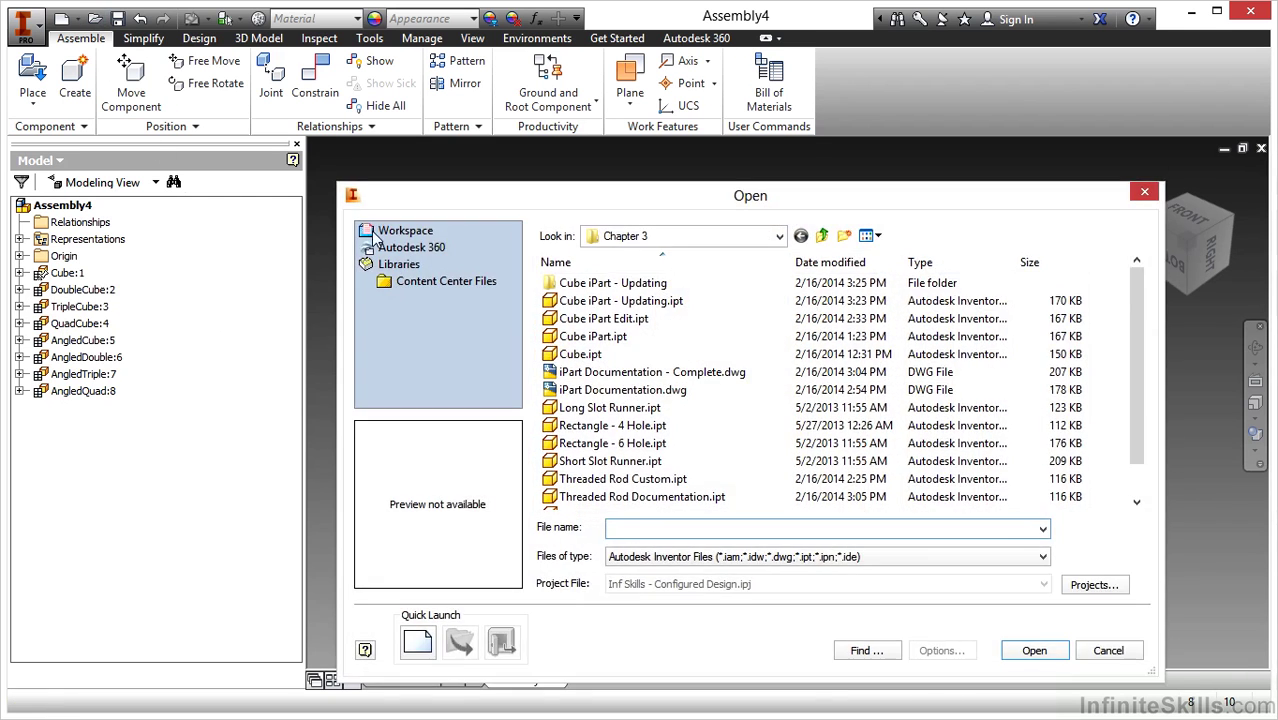
double_click(647, 288)
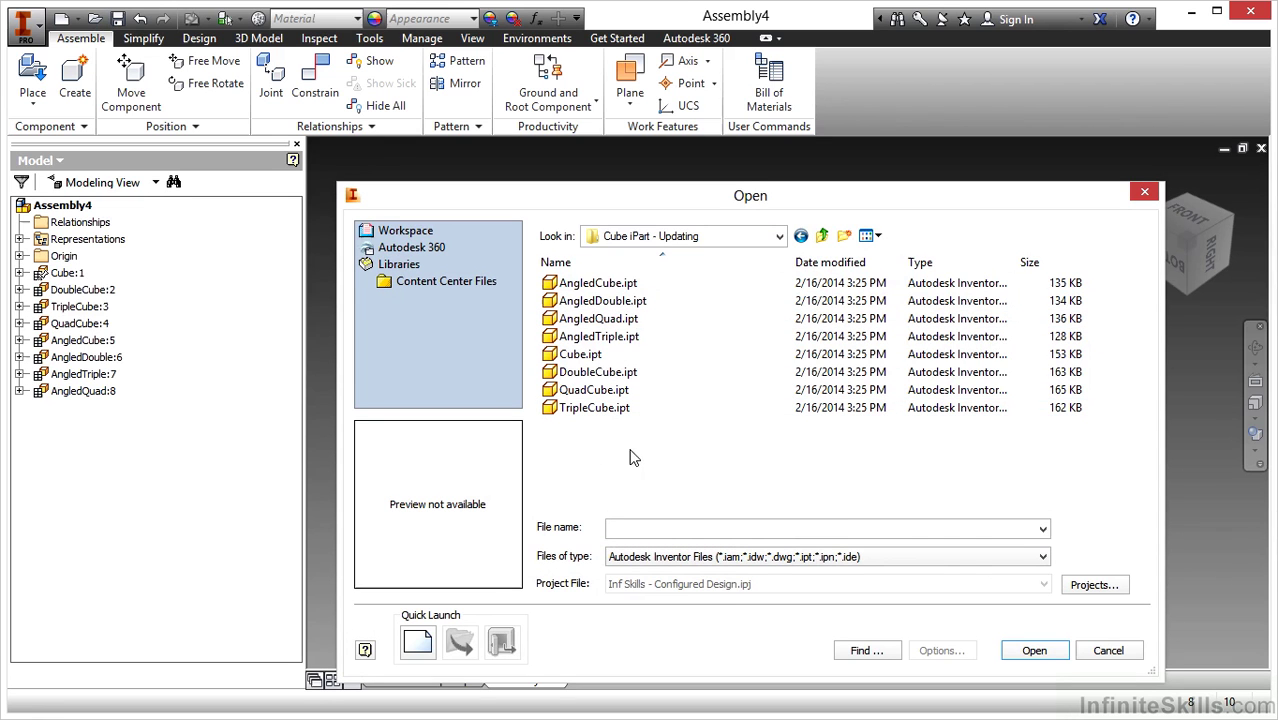
click(1102, 646)
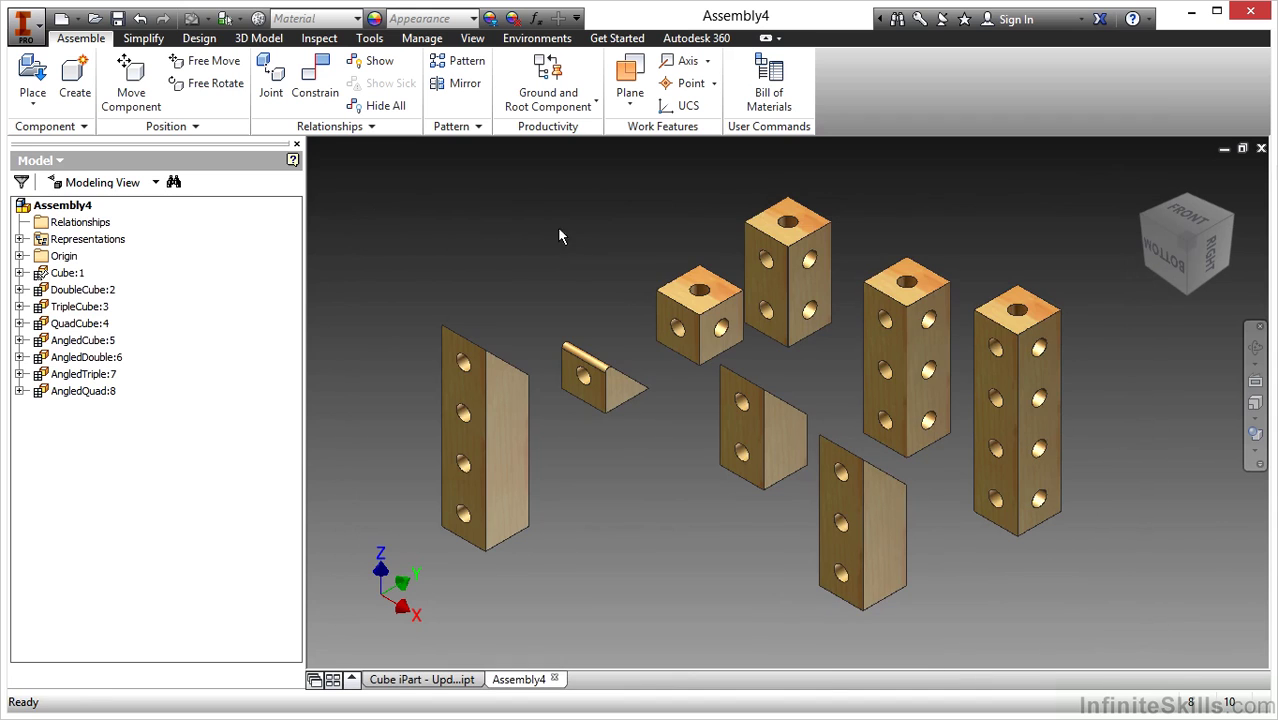
Save the assembly as Container Assembly.iam.
click(117, 20)
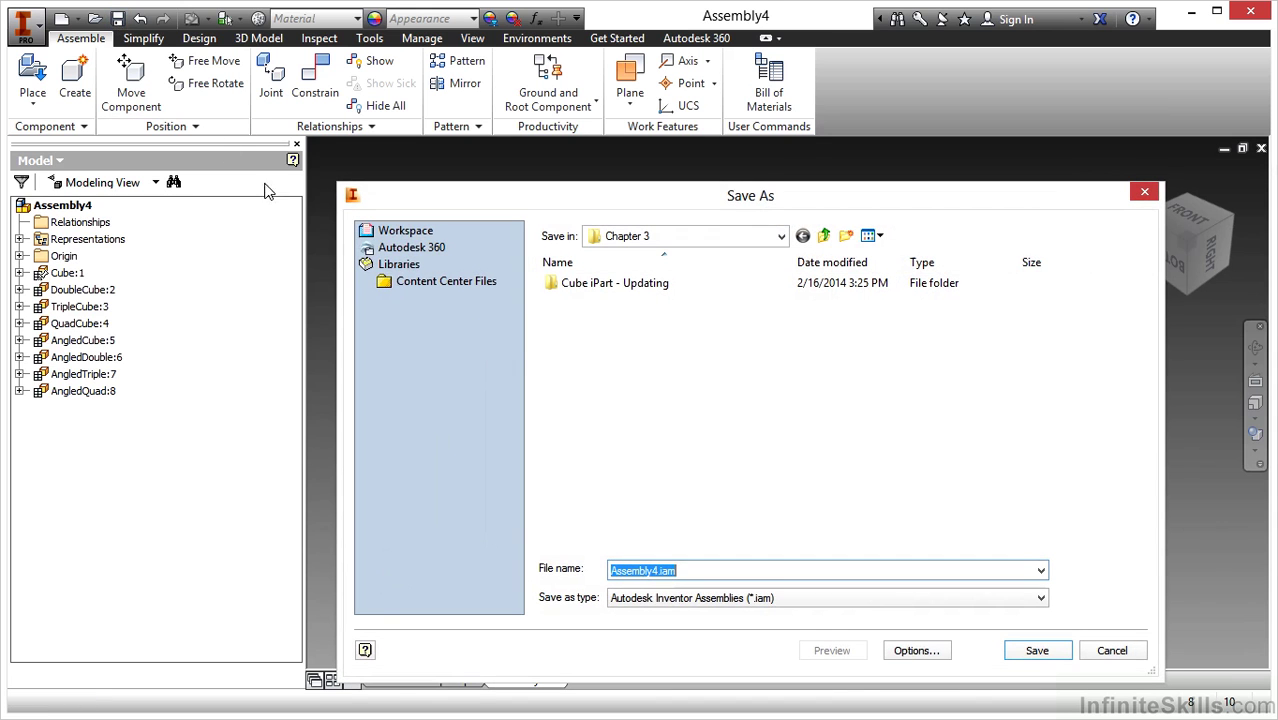
text(Container Assem)
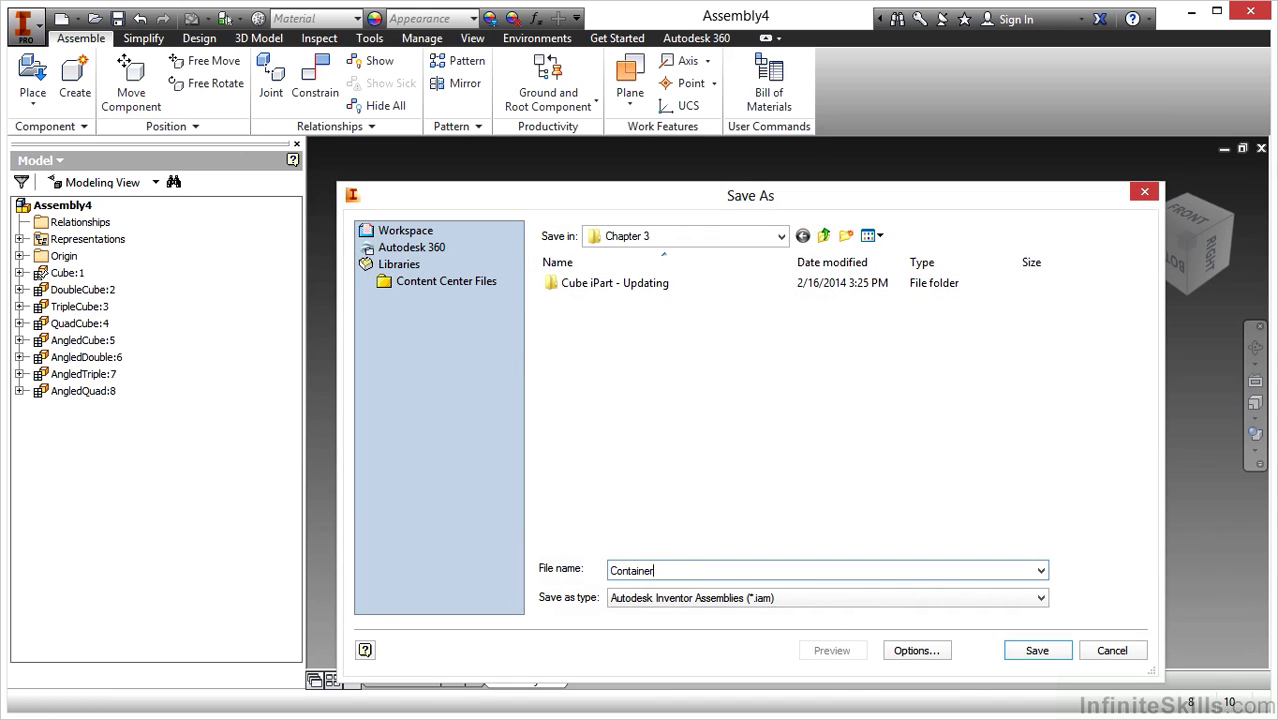
key(Return)
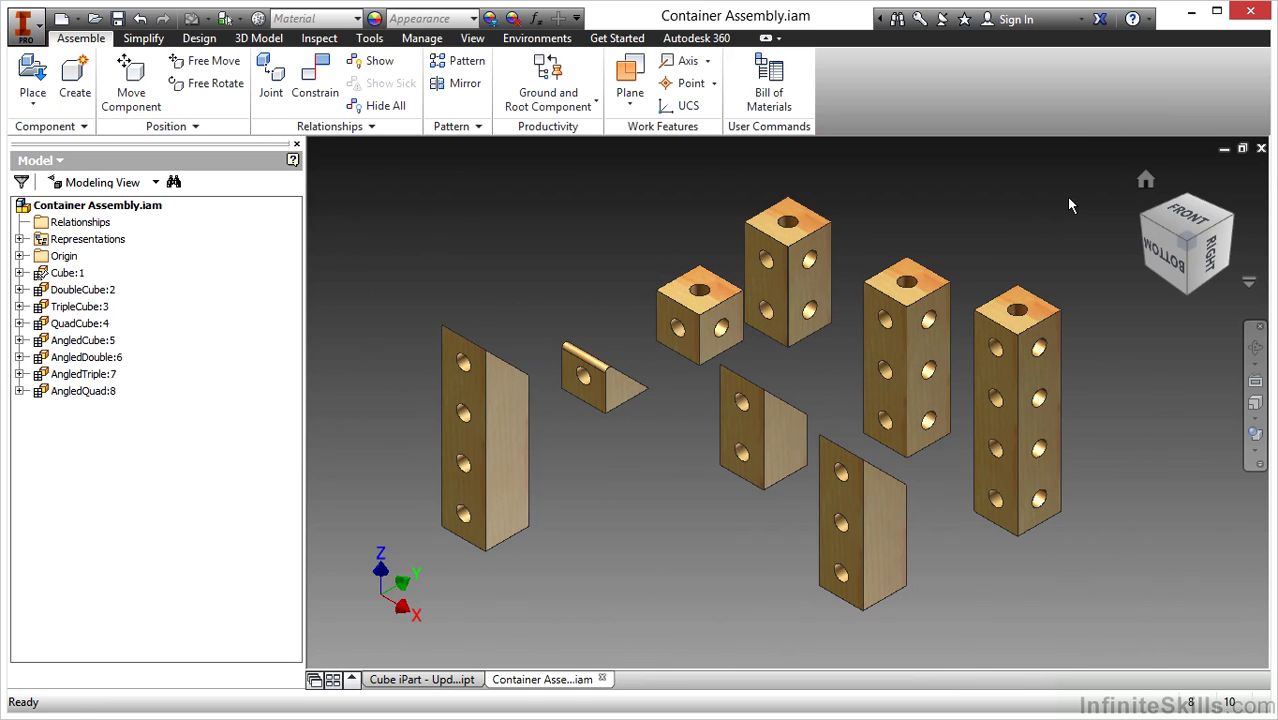
Close the Container Assembly.iam document window.
click(1260, 149)
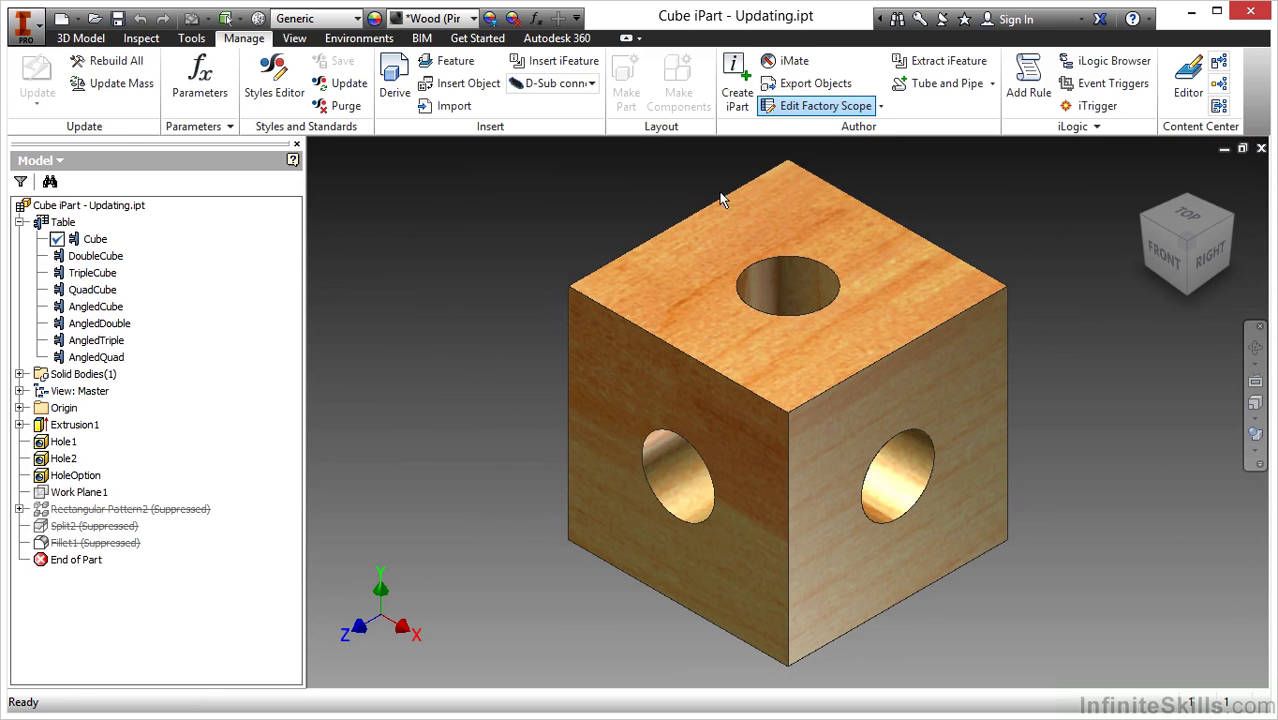
Under Edit Member Scope, suppress Fillet1 on AngledCube, then reactivate the Cube member.
click(881, 106)
click(840, 172)
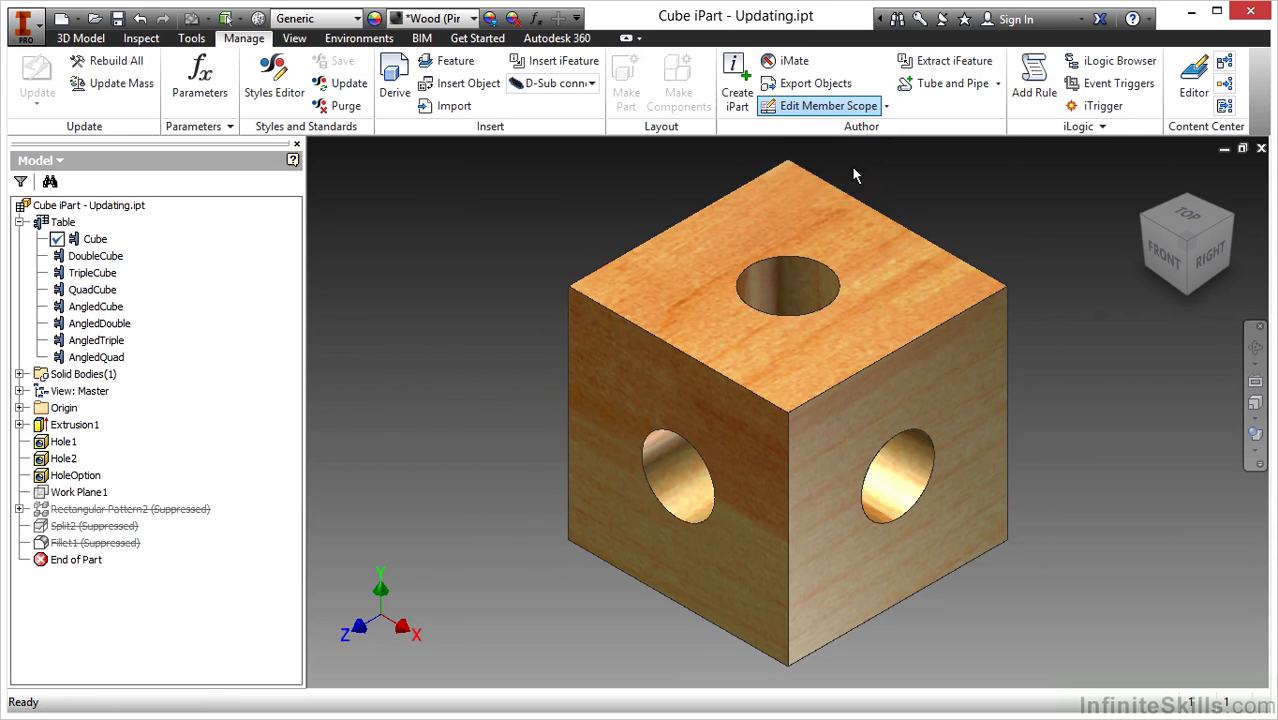
double_click(100, 306)
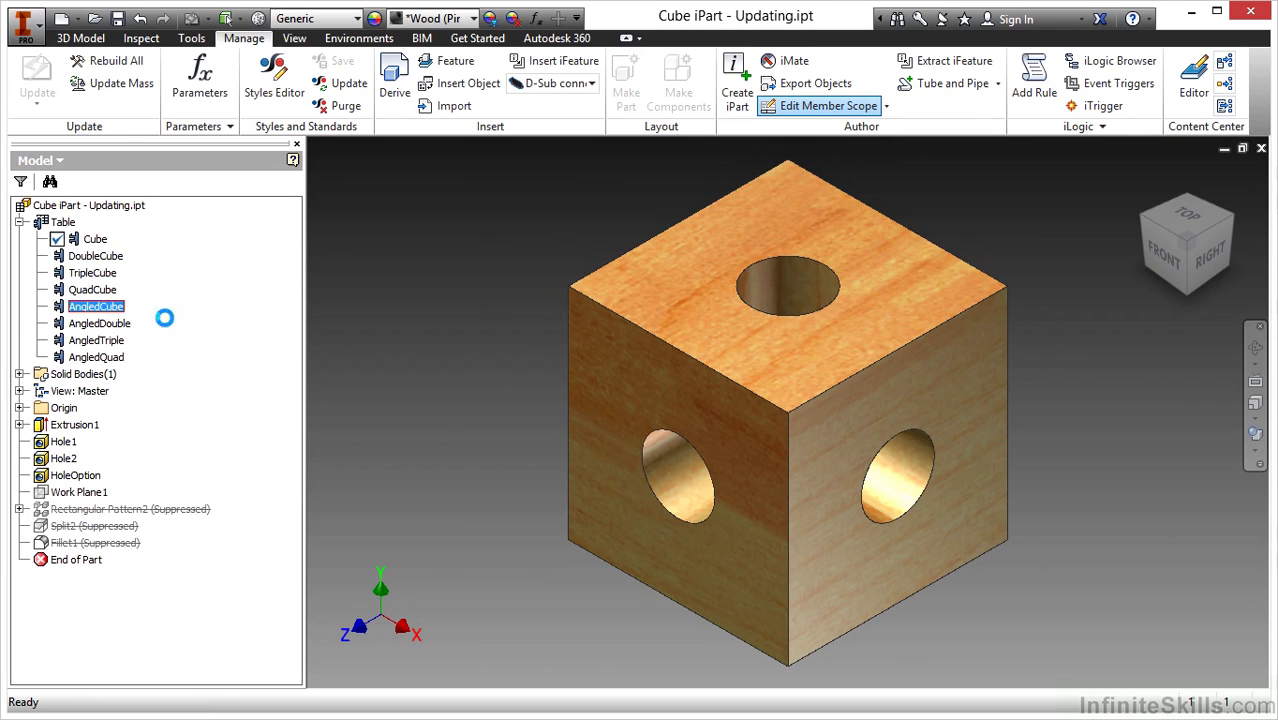
click(64, 543)
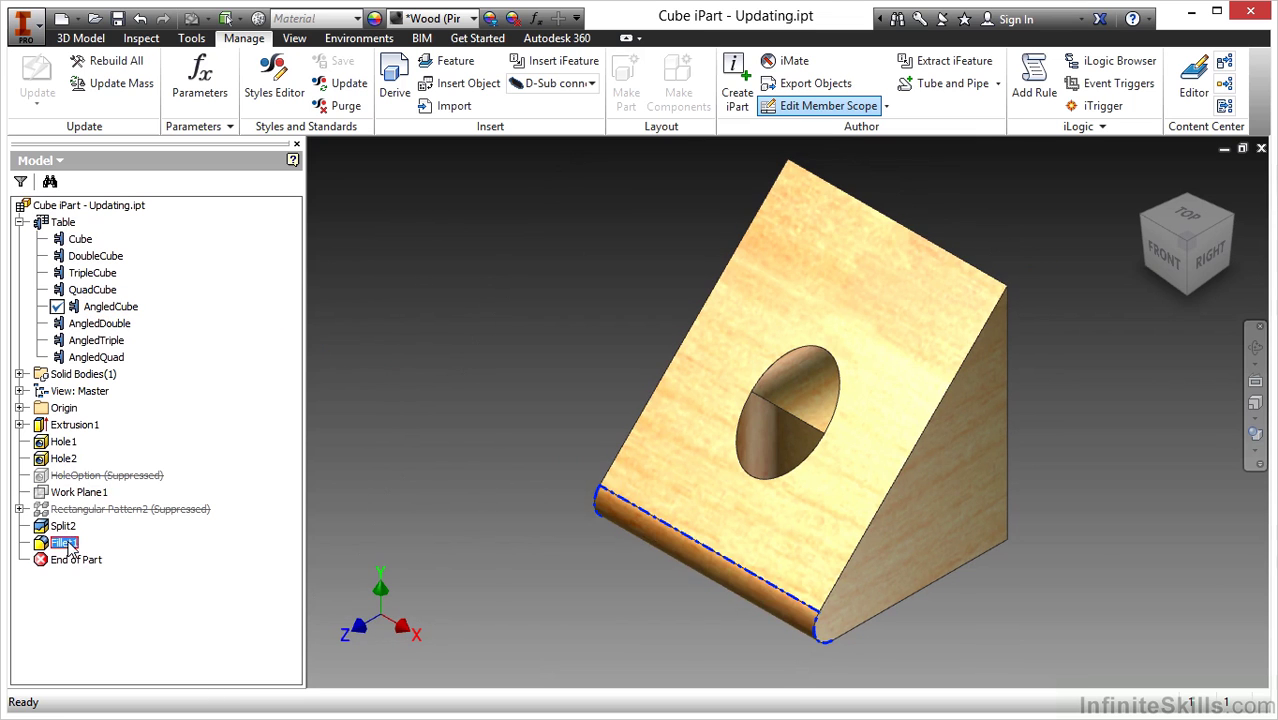
right_click(70, 548)
click(115, 676)
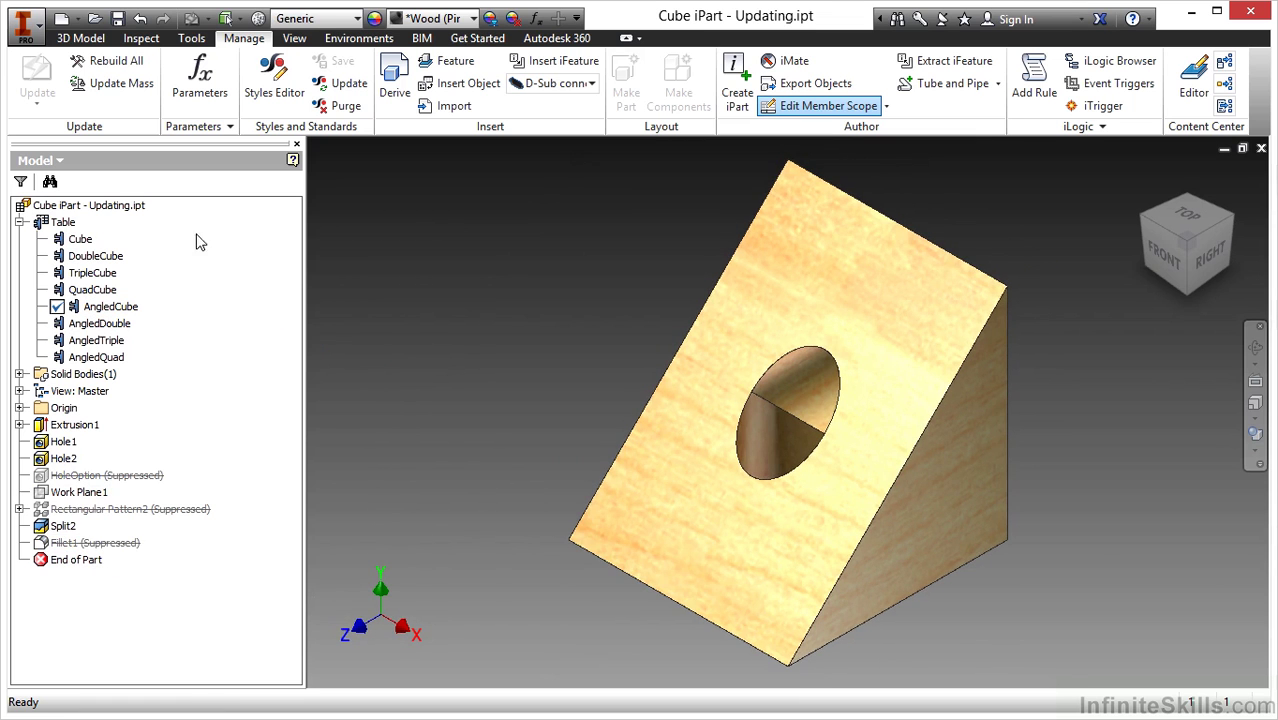
double_click(80, 239)
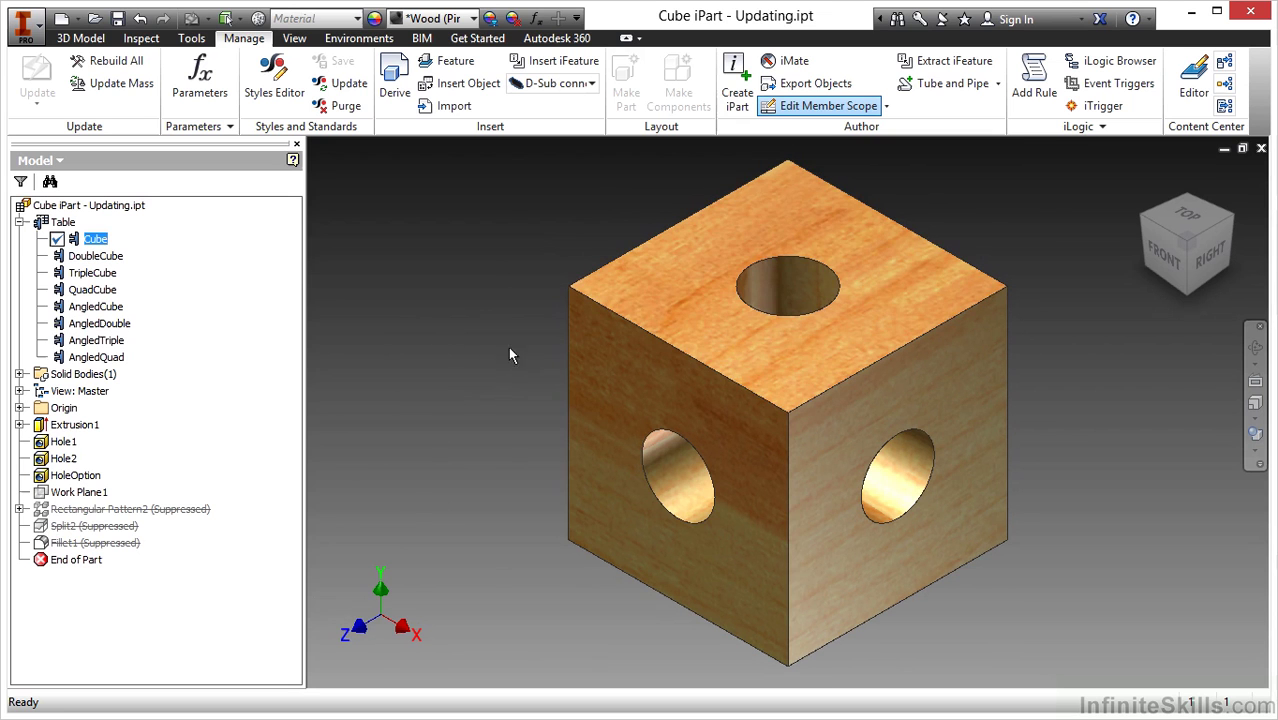
Switch to Edit Factory Scope and apply the White Oak appearance.
click(886, 106)
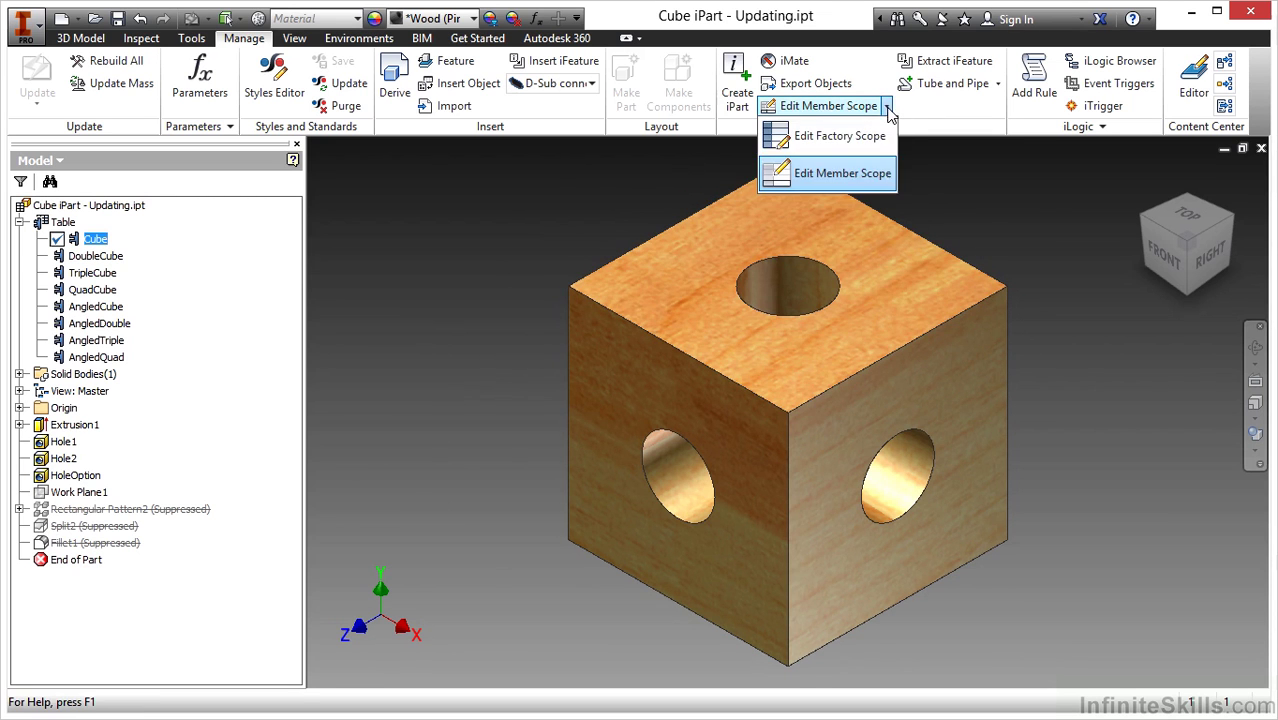
click(857, 135)
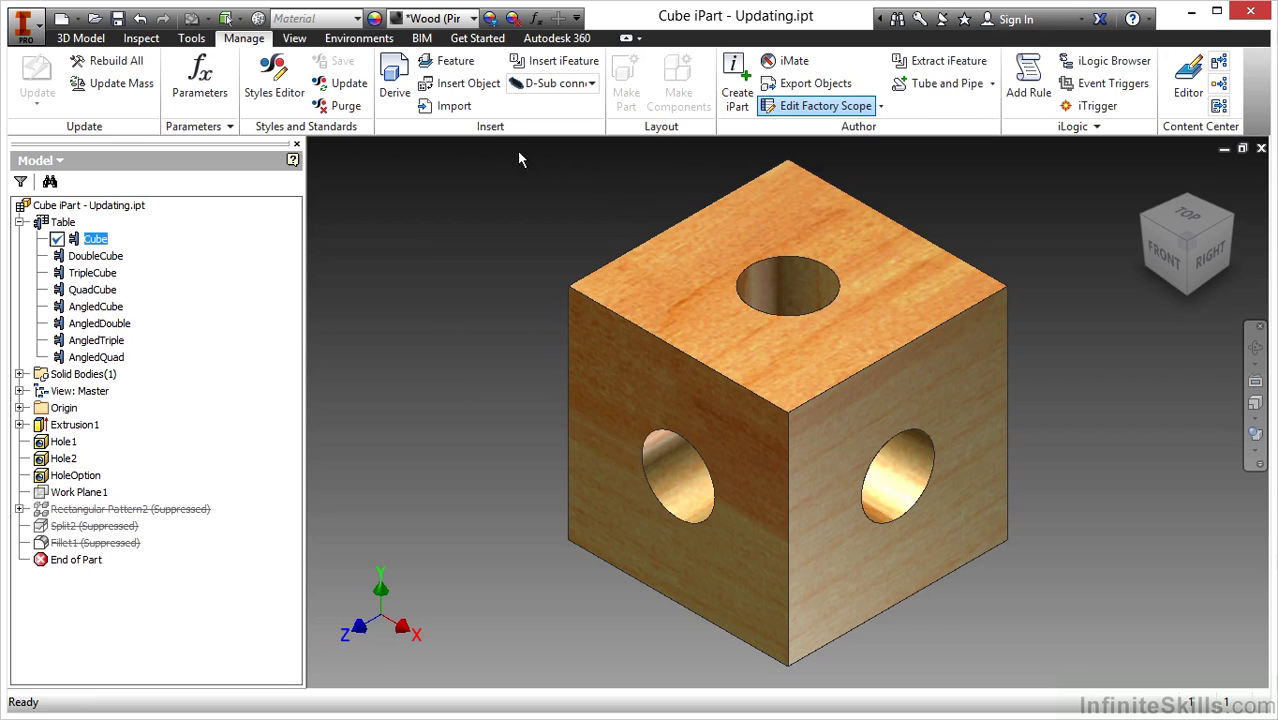
click(473, 19)
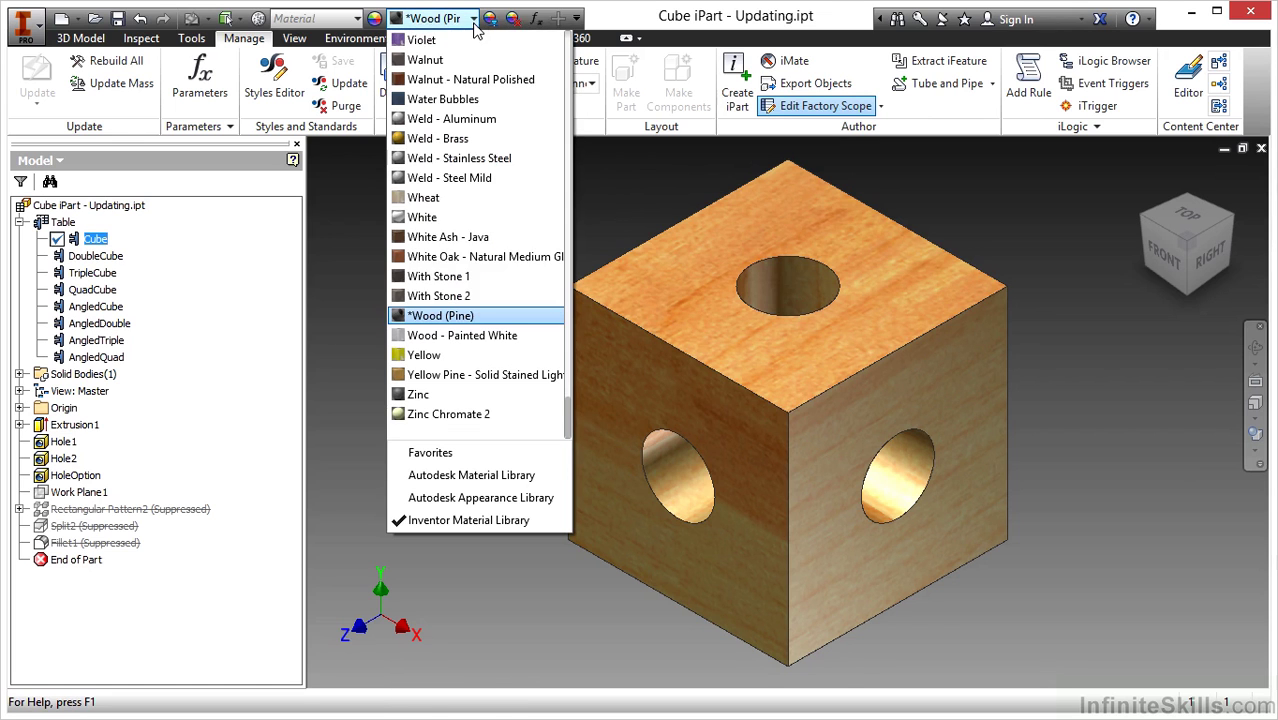
click(488, 257)
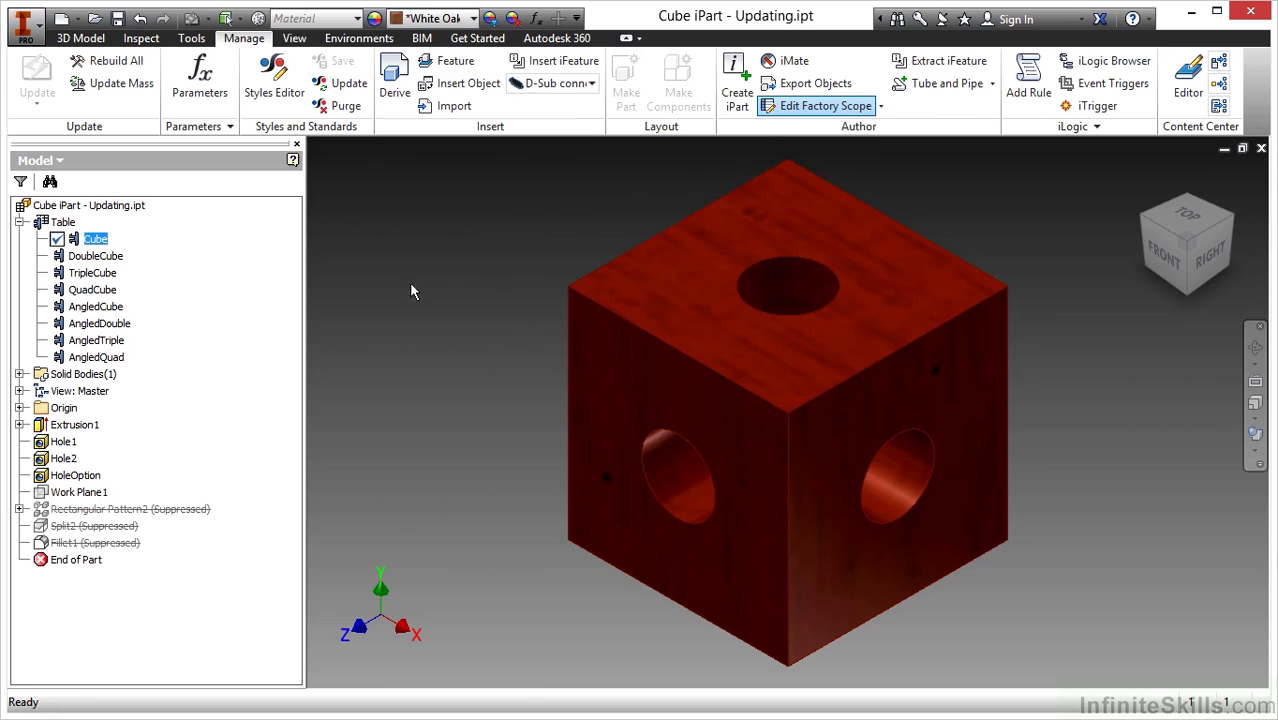
Check DoubleCube, TripleCube and QuadCube in White Oak, then return to Cube.
click(95, 256)
double_click(95, 273)
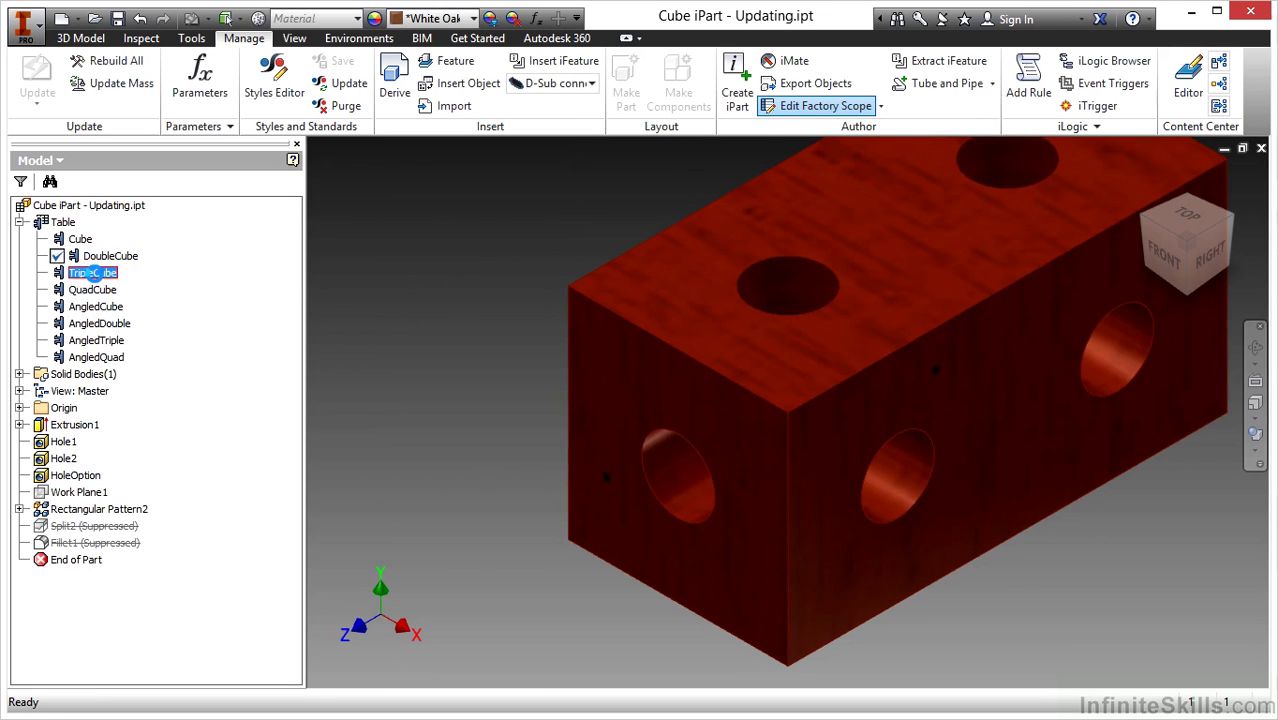
double_click(92, 290)
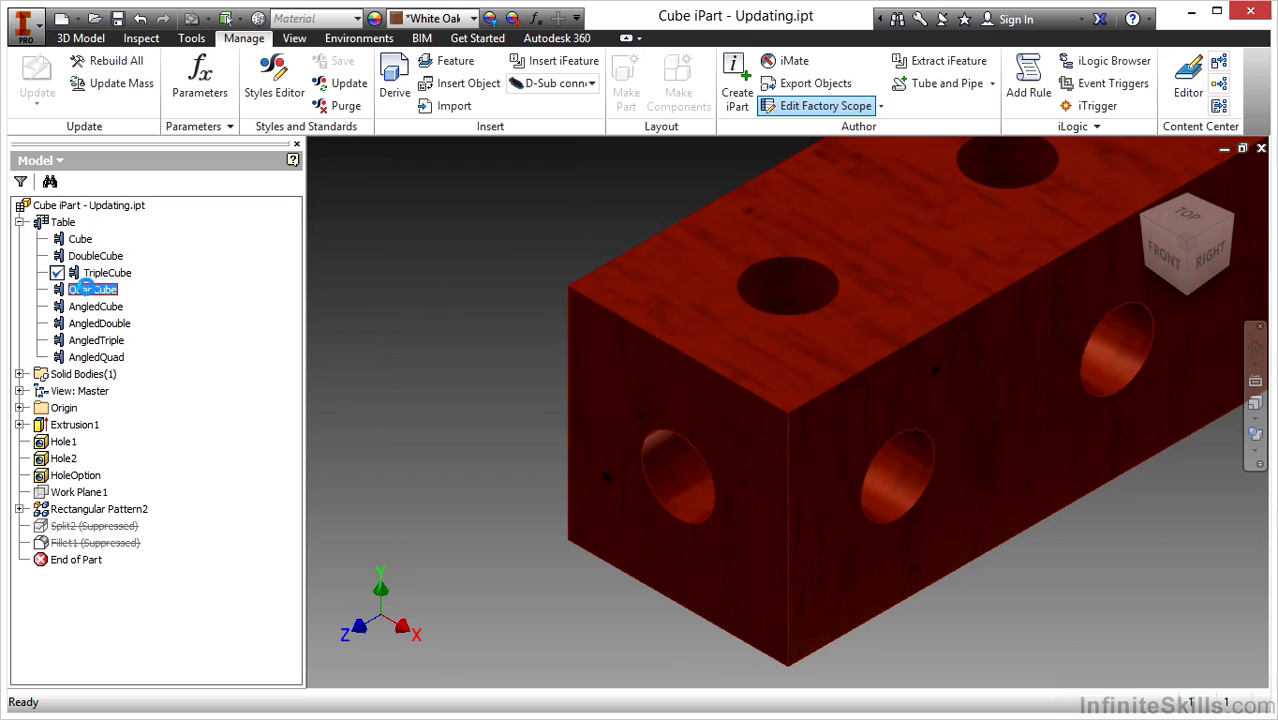
click(80, 239)
double_click(80, 239)
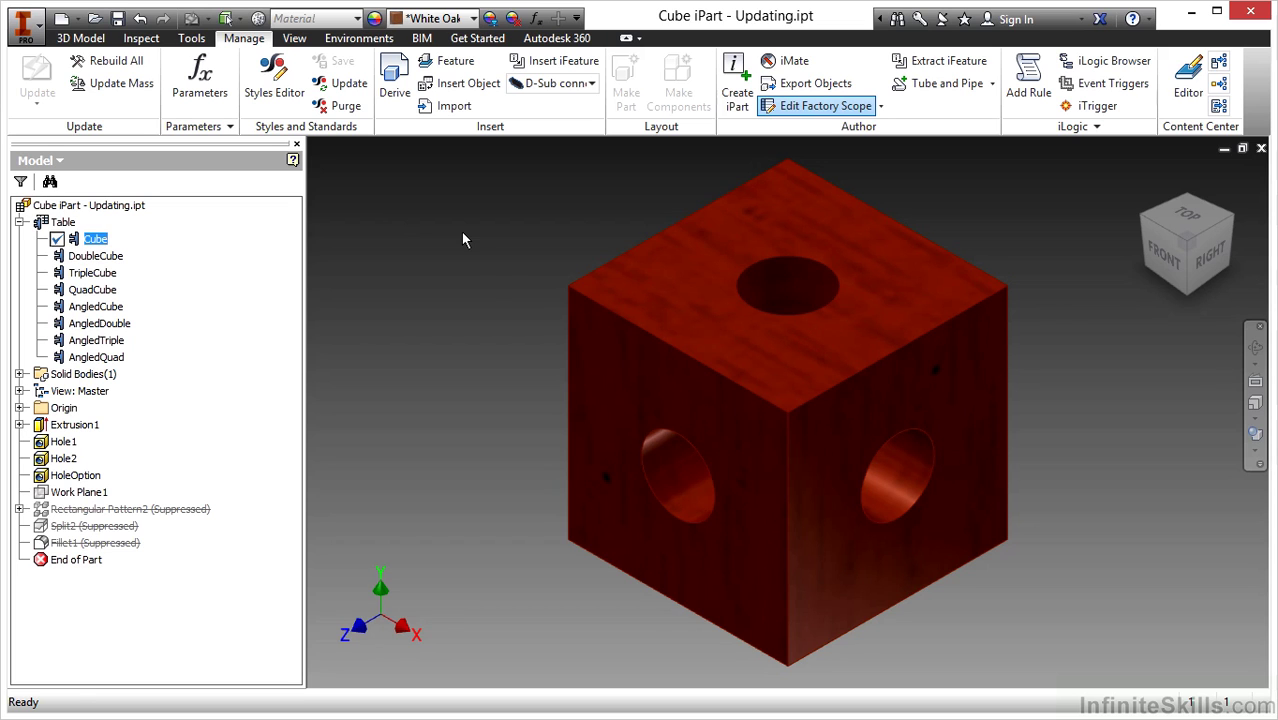
Save the factory and open AngledCube.ipt from the Cube iPart - Updating folder.
click(117, 20)
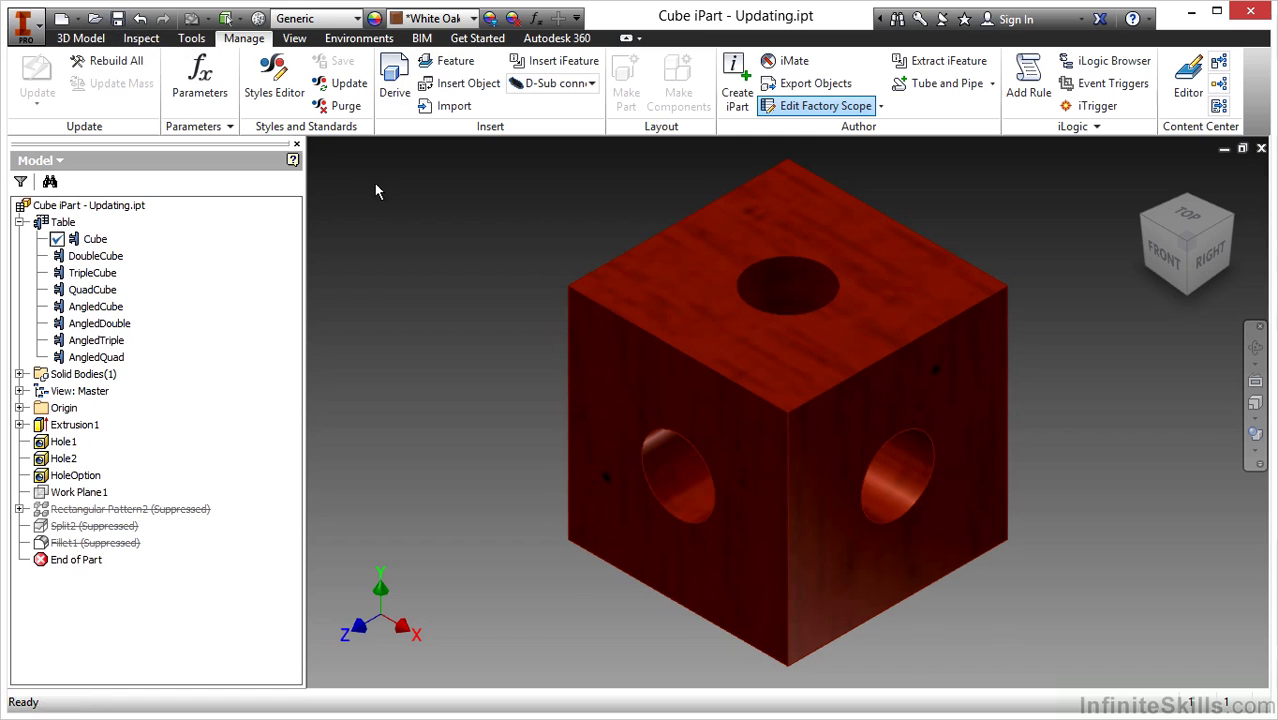
click(95, 20)
double_click(588, 283)
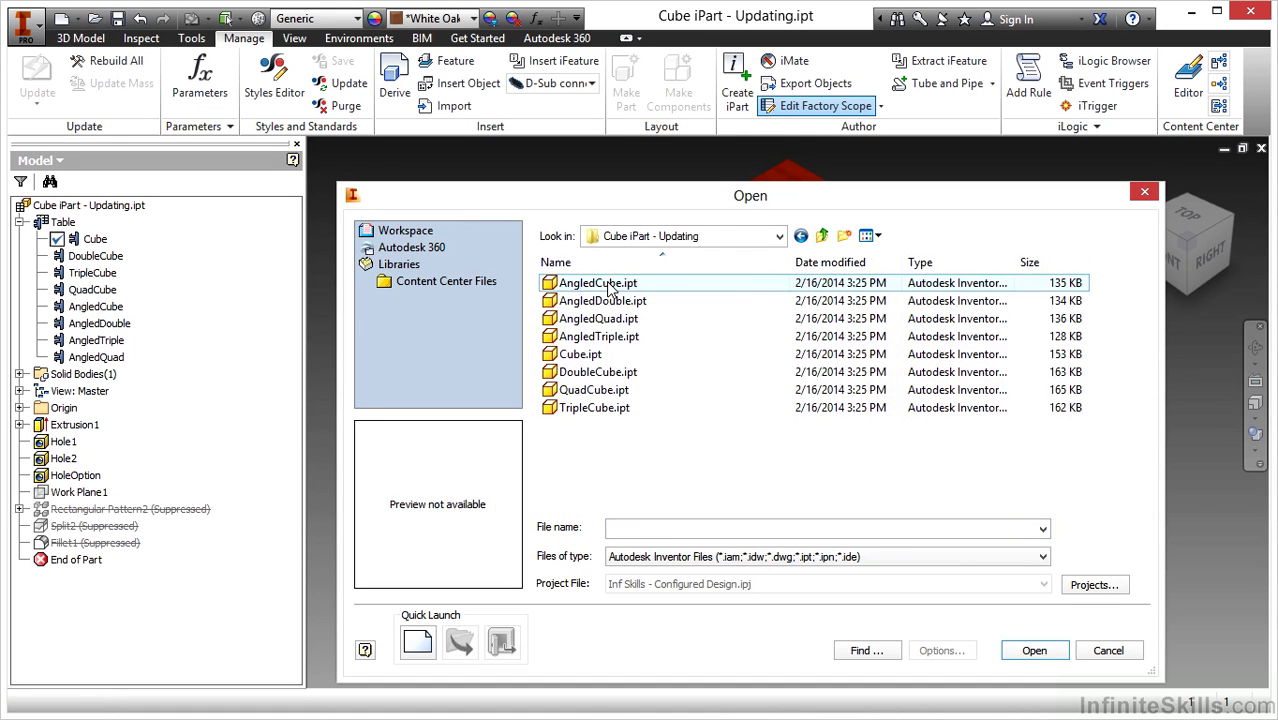
click(607, 286)
click(1032, 651)
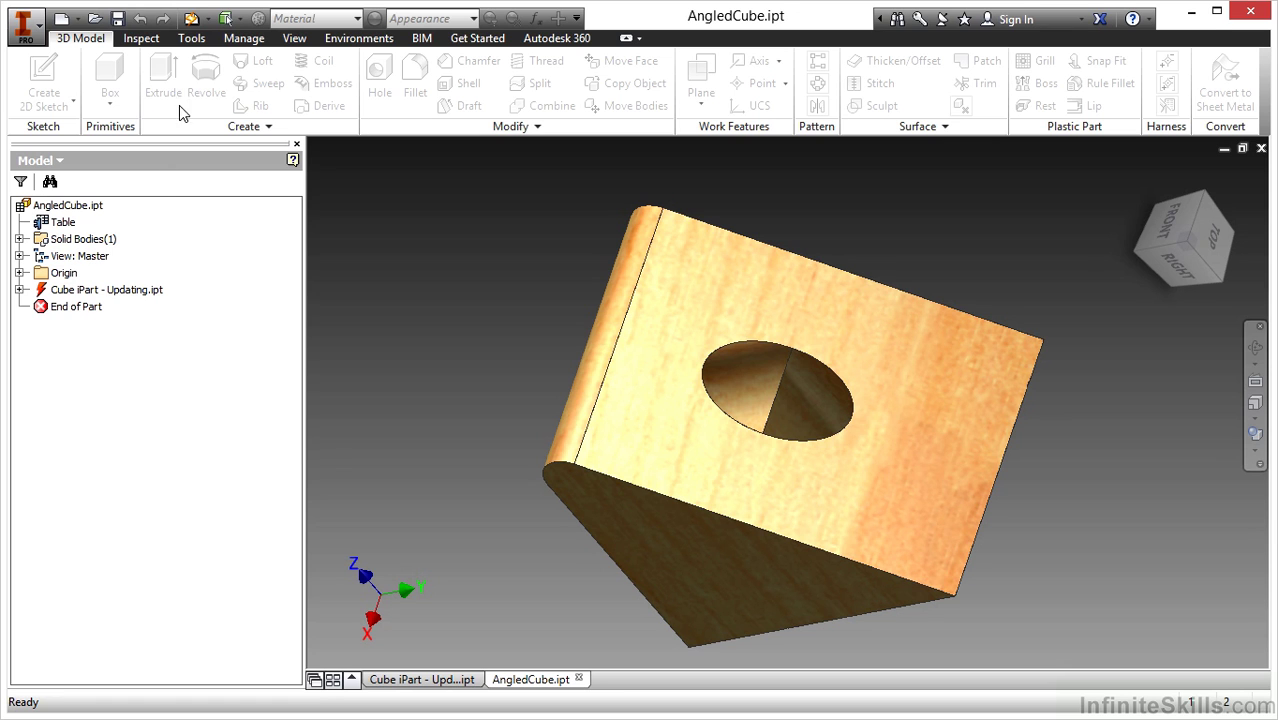
Run Local Update on AngledCube.ipt, save it and close it.
click(192, 20)
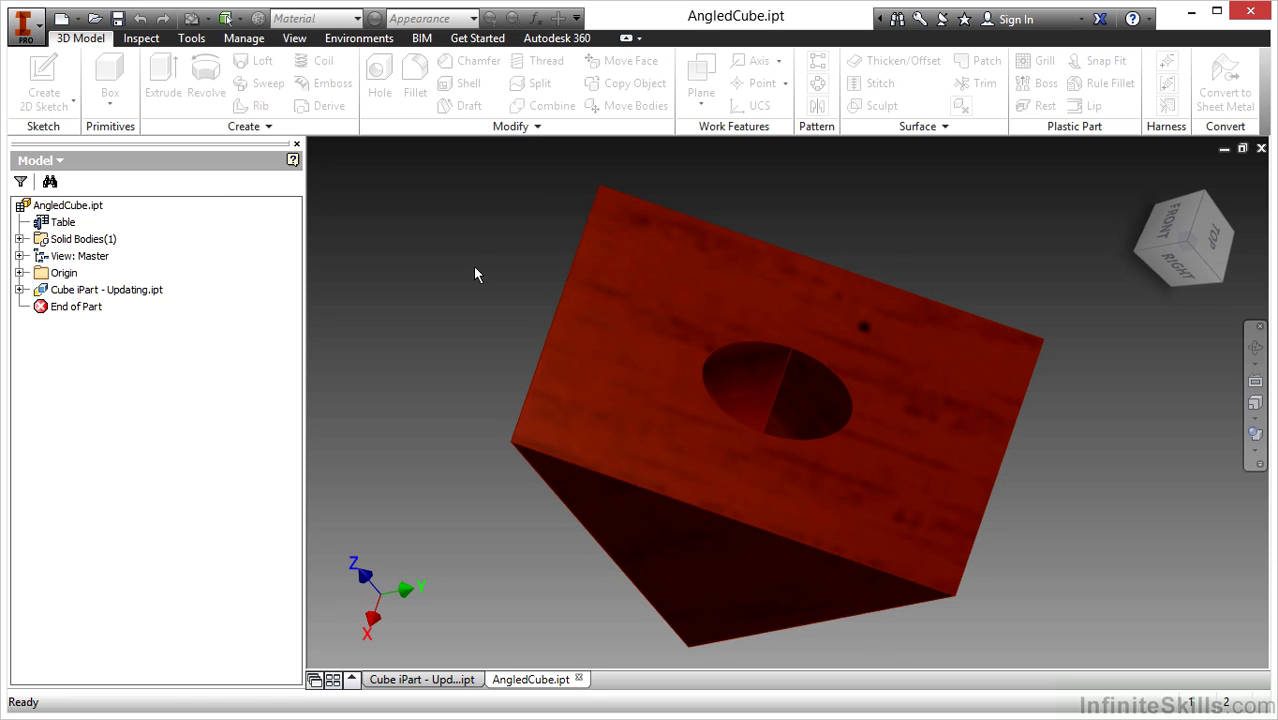
click(118, 20)
click(1261, 148)
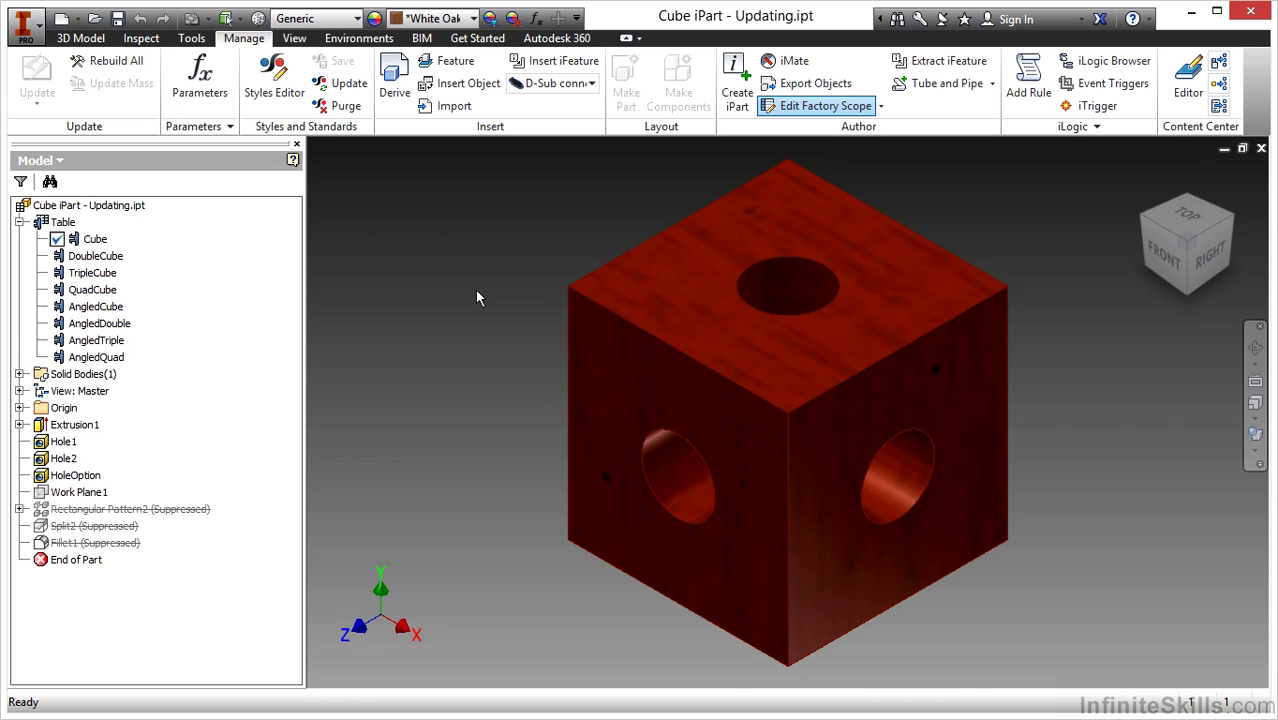
Select all table members from Cube to AngledQuad and Generate Files for them.
click(93, 241)
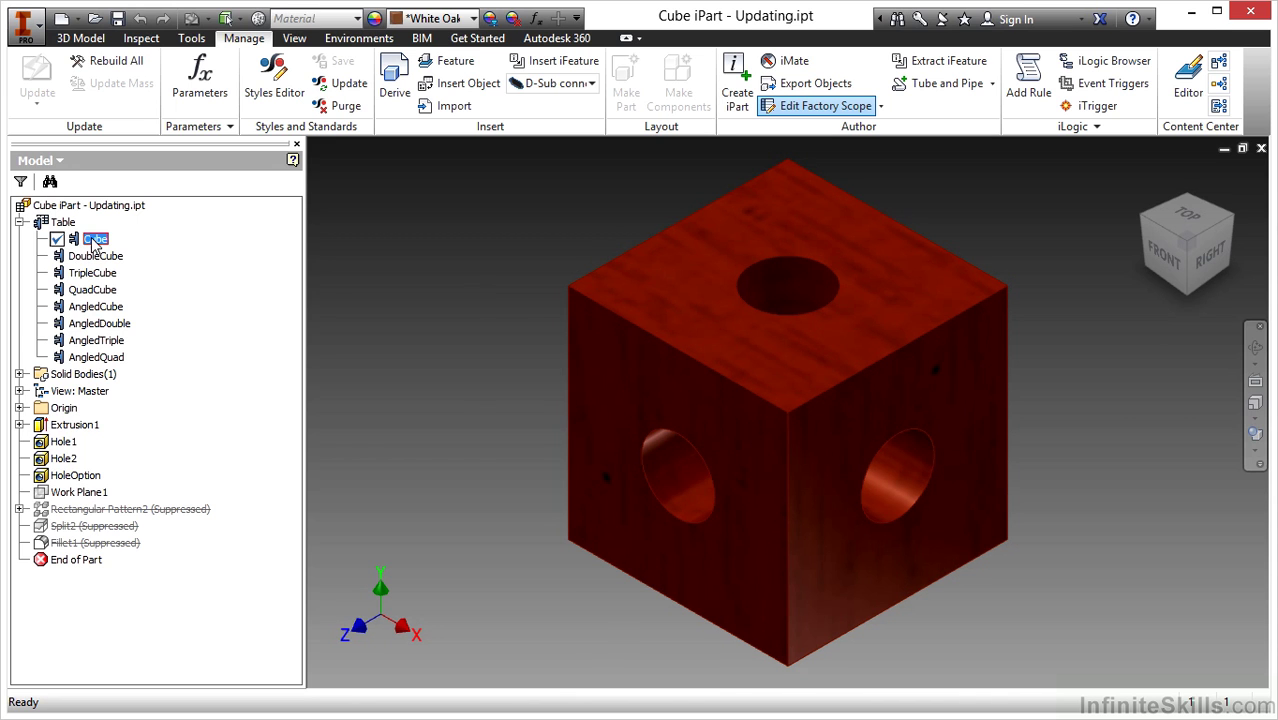
shift+click(96, 360)
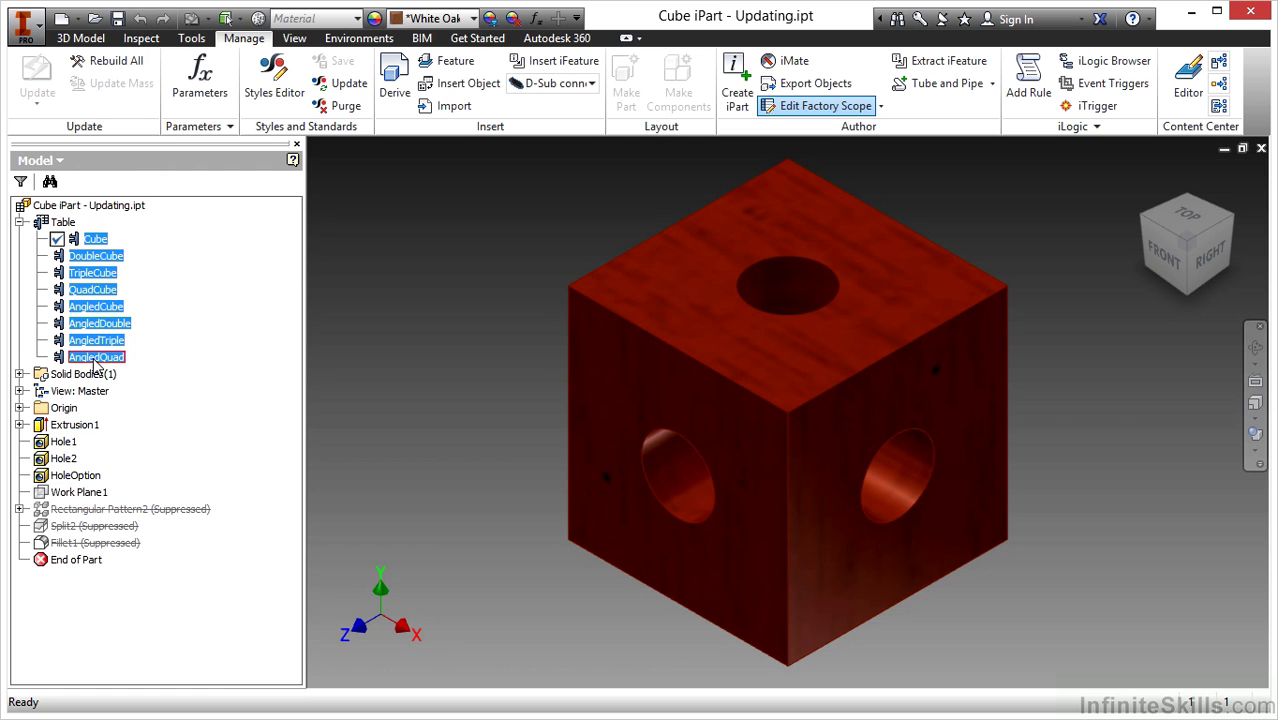
right_click(95, 364)
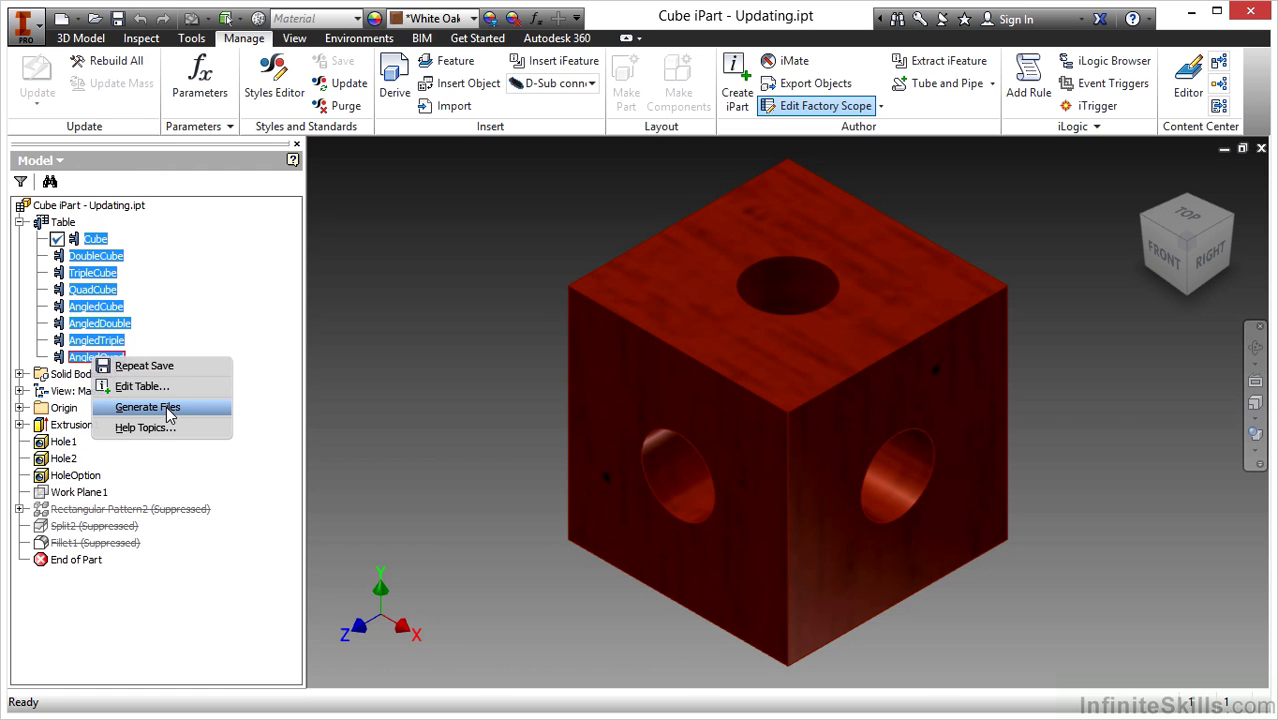
click(190, 416)
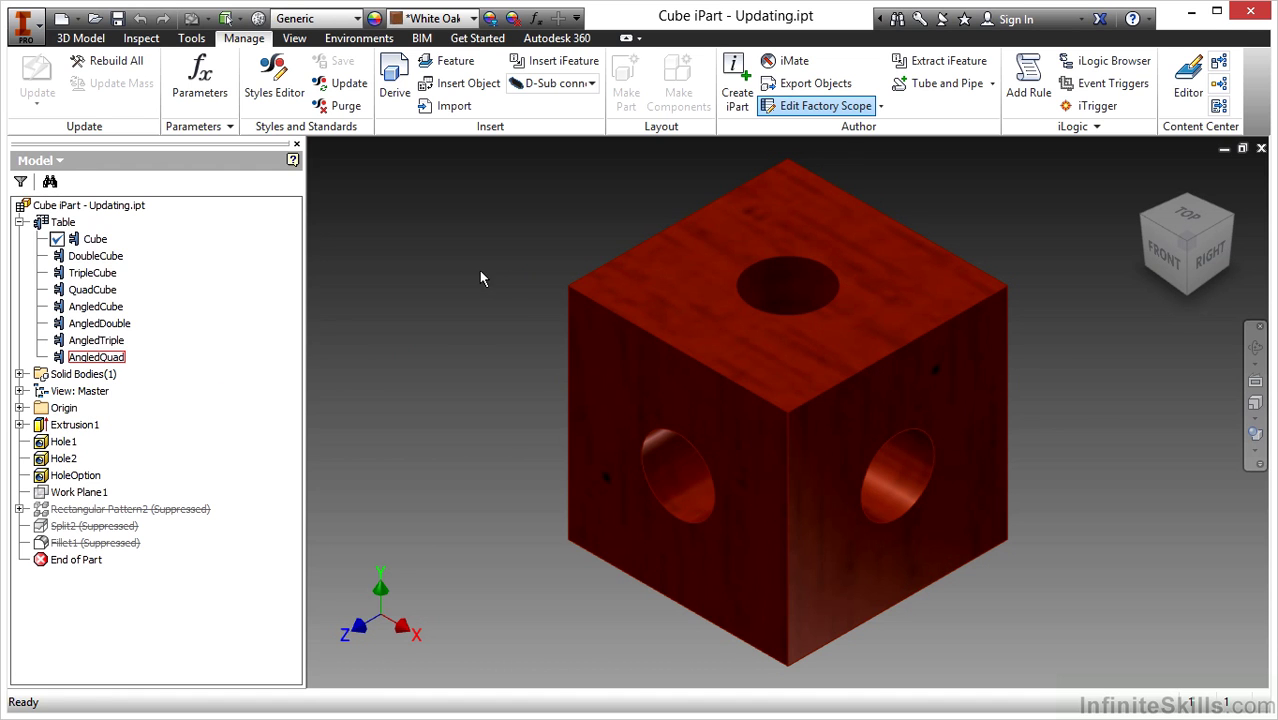
Open QuadCube.ipt to check its regenerated appearance.
click(96, 22)
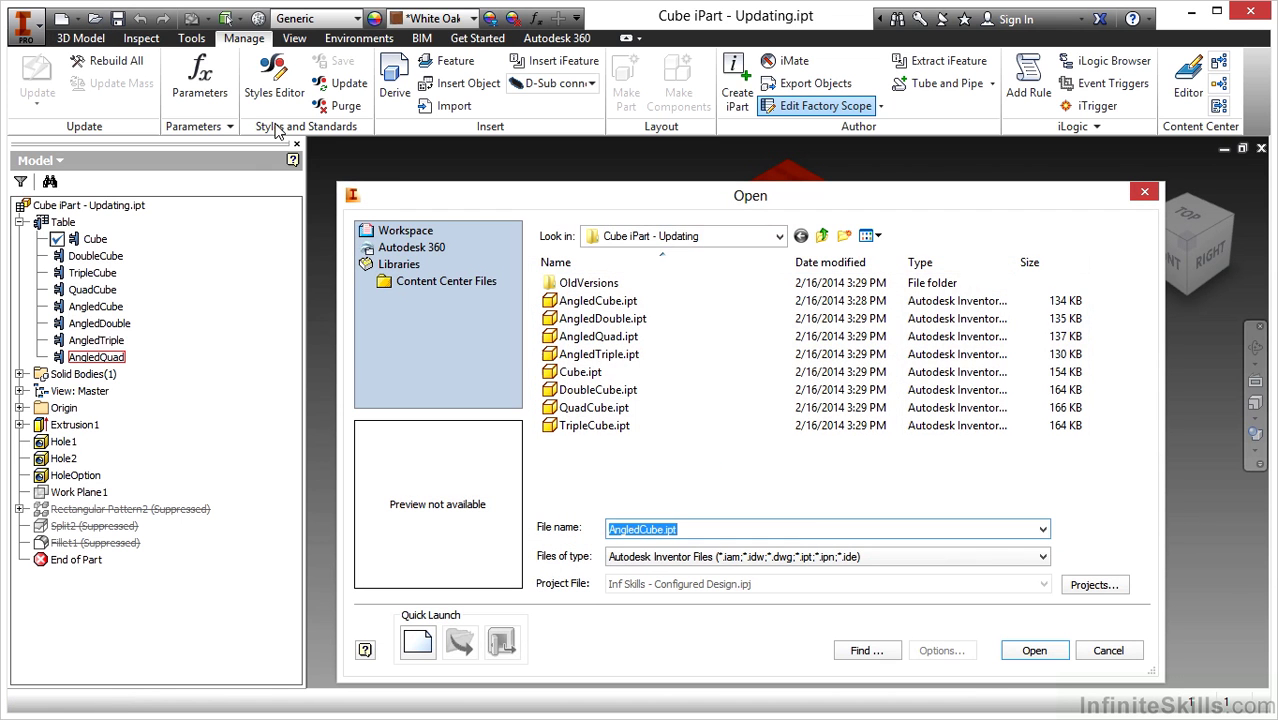
click(605, 408)
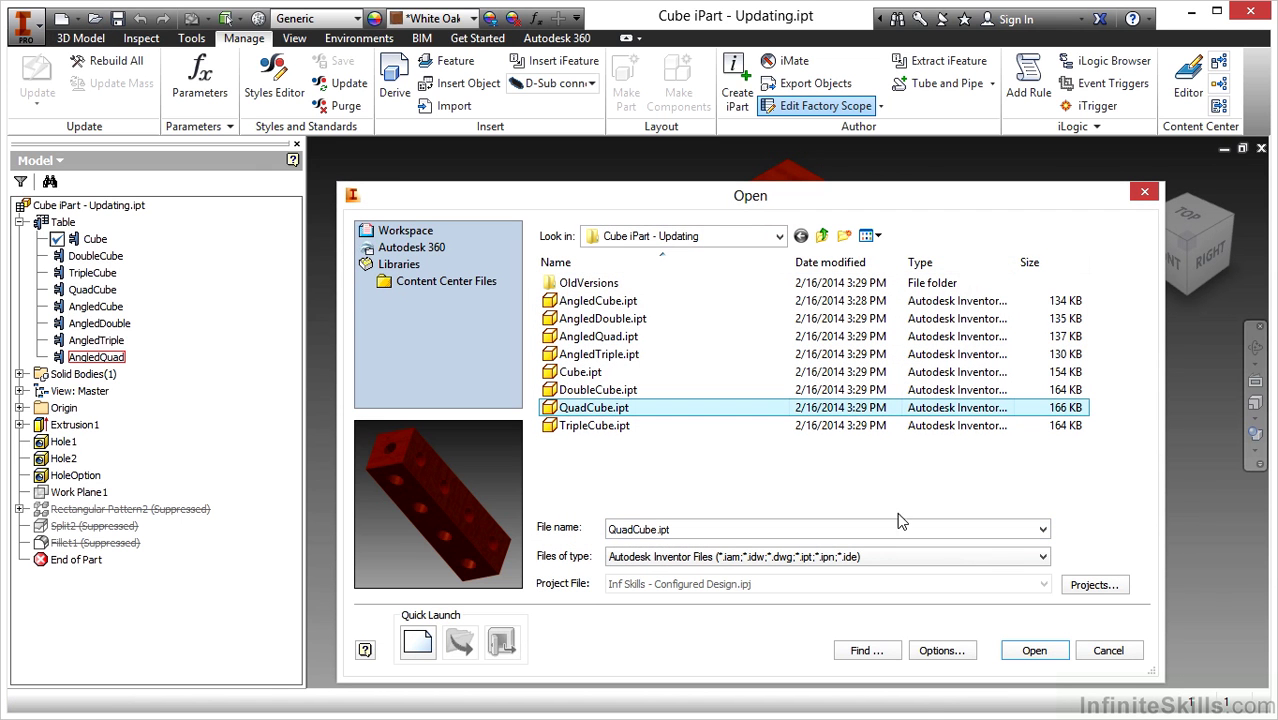
click(1020, 648)
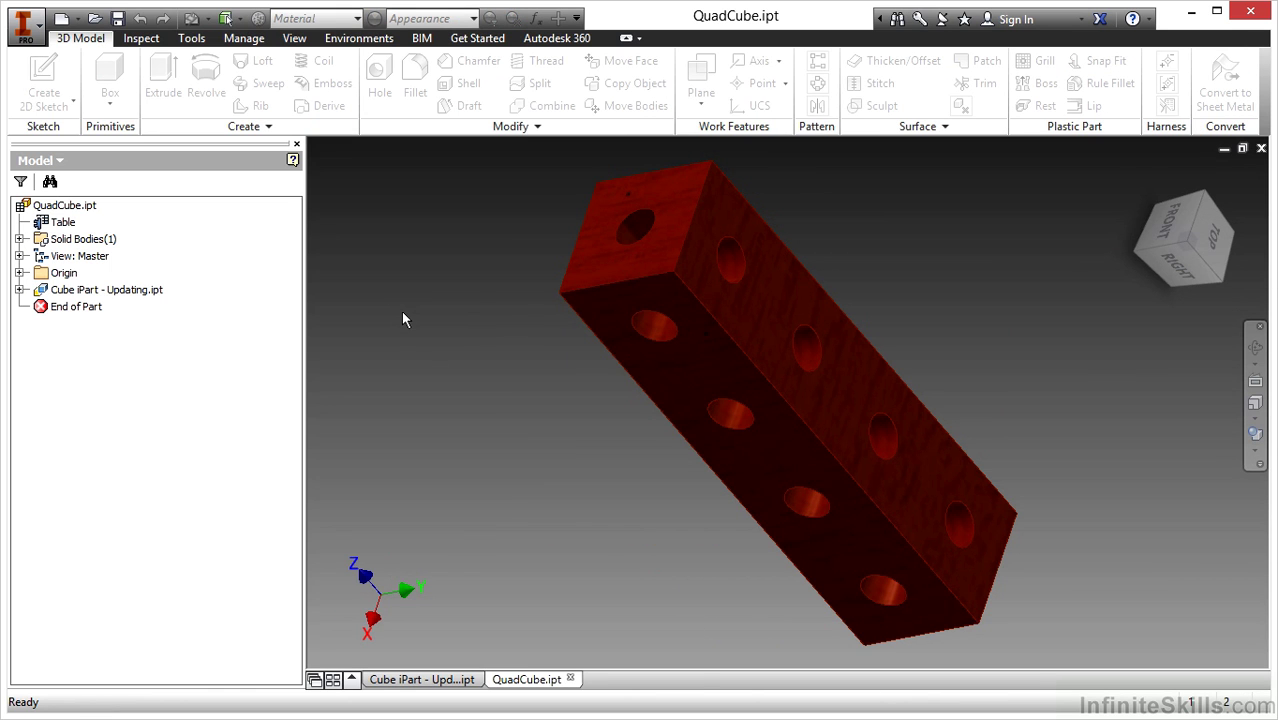
Return to the factory and reopen Container Assembly.iam from Recent Documents.
key(ctrl+Tab)
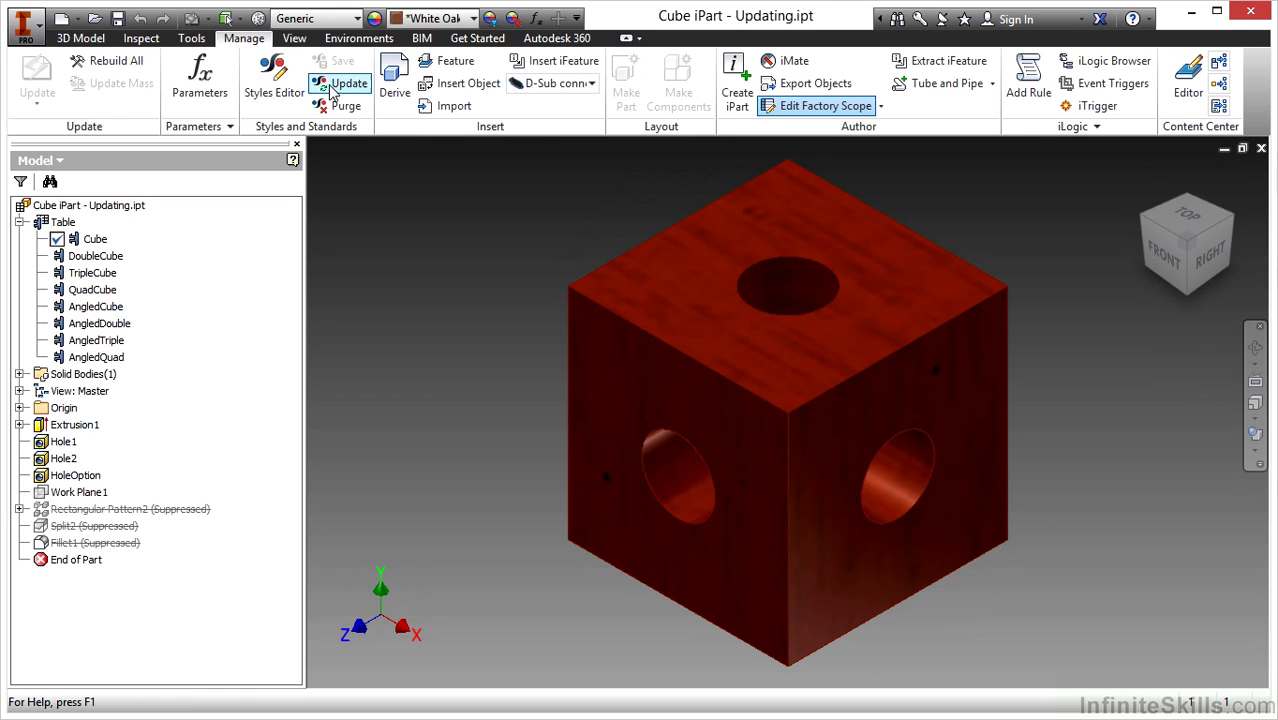
click(24, 22)
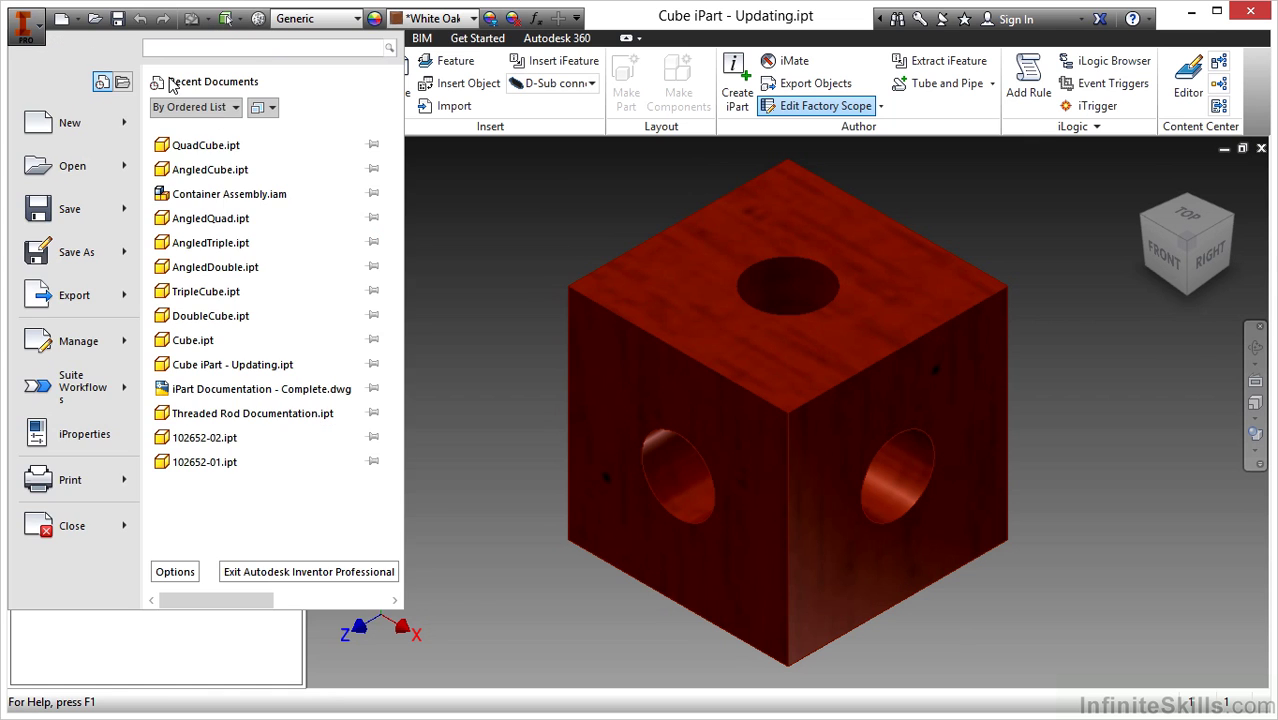
click(267, 194)
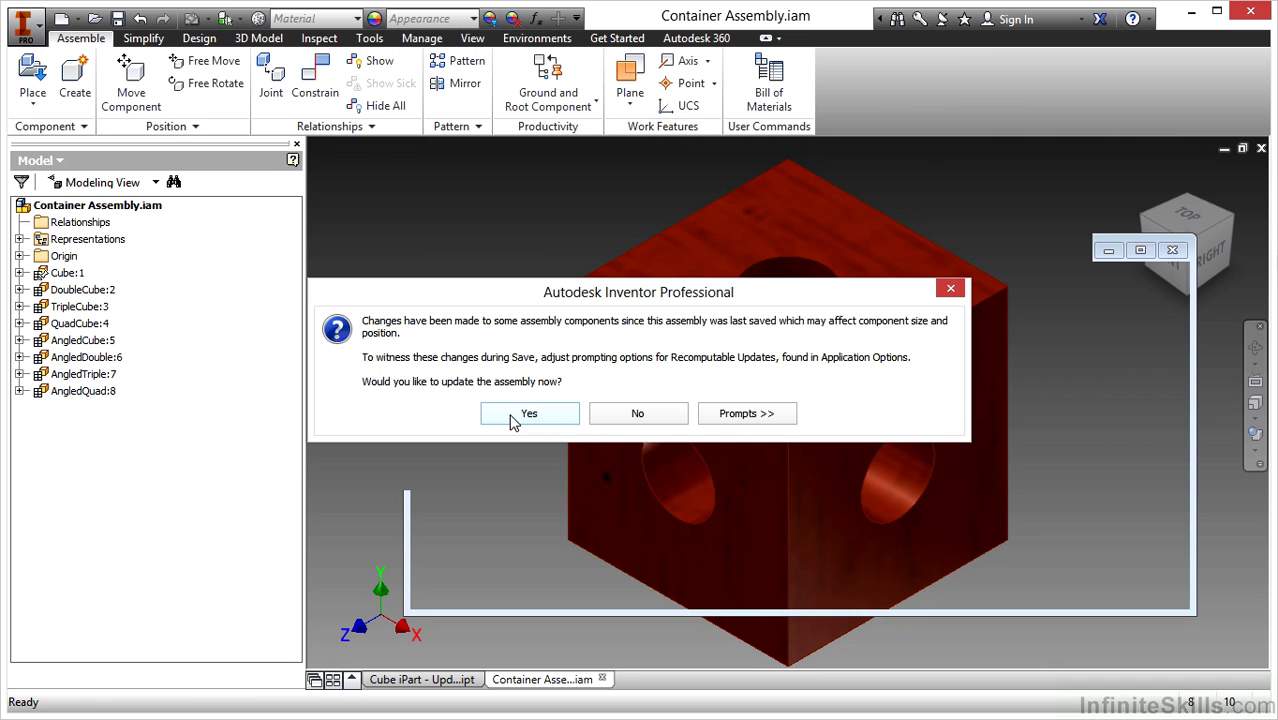
Accept the update so all eight Cube members in Container Assembly.iam show White Oak.
click(512, 415)
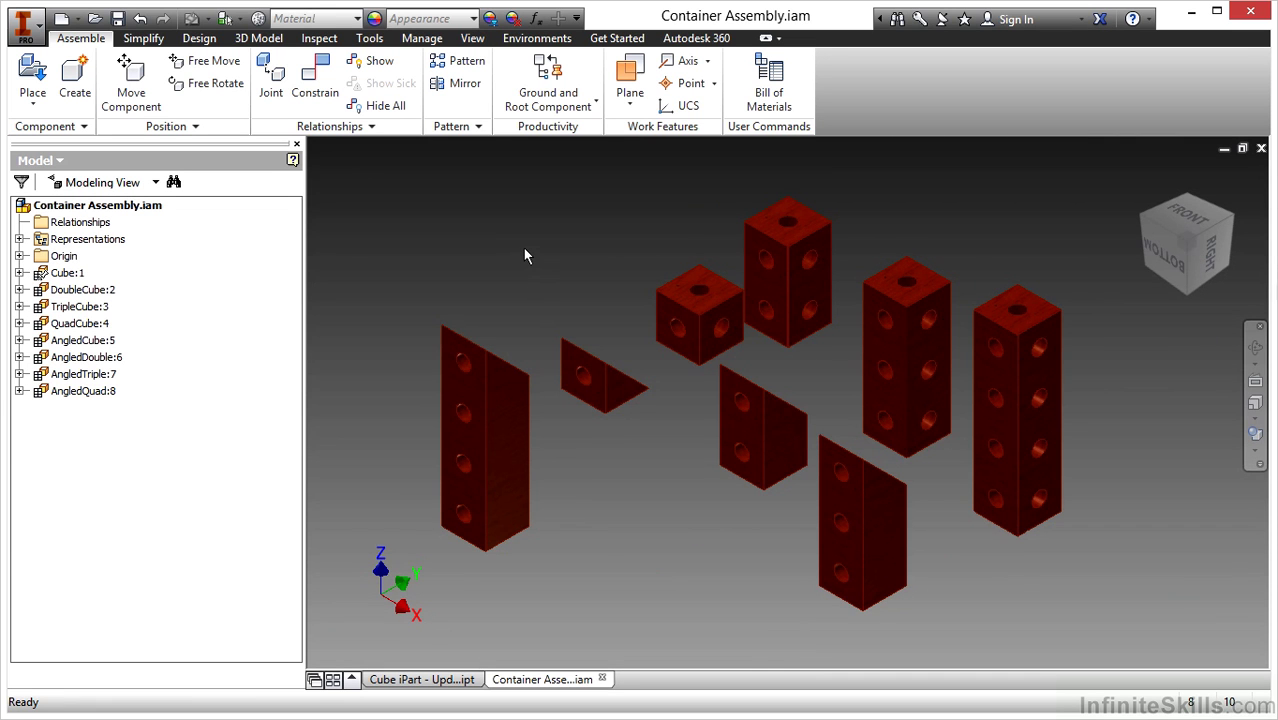